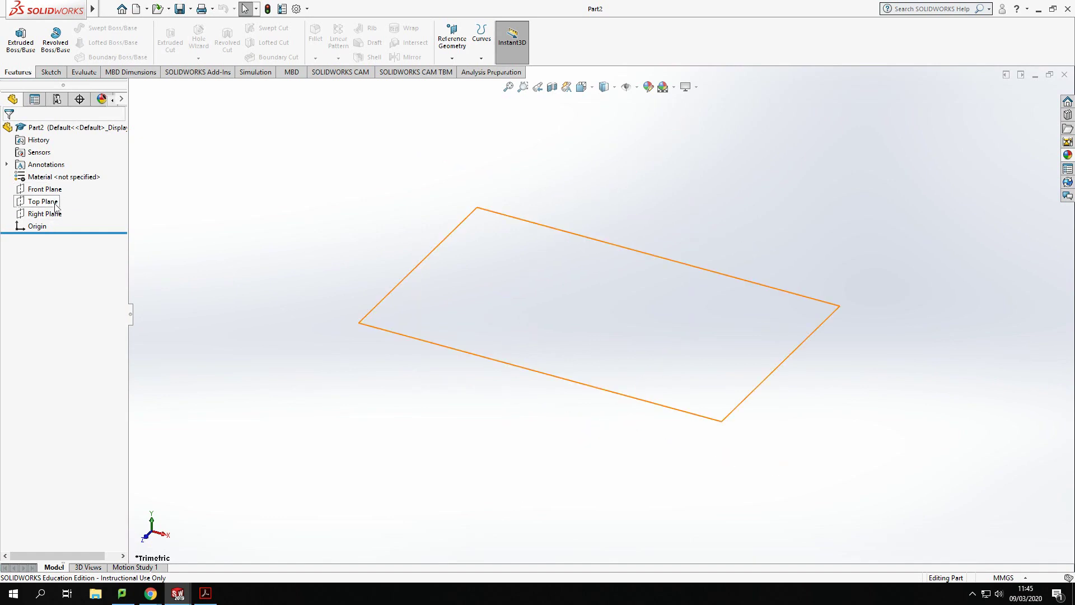
Start a new sketch on the Front Plane.
left_click(45, 189)
left_click(48, 72)
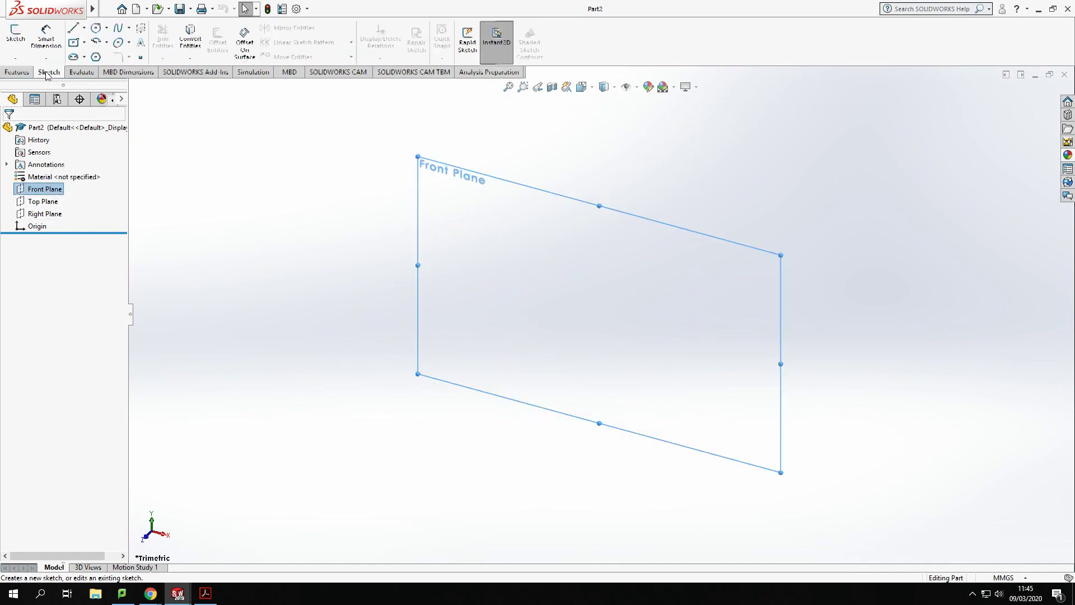
left_click(16, 34)
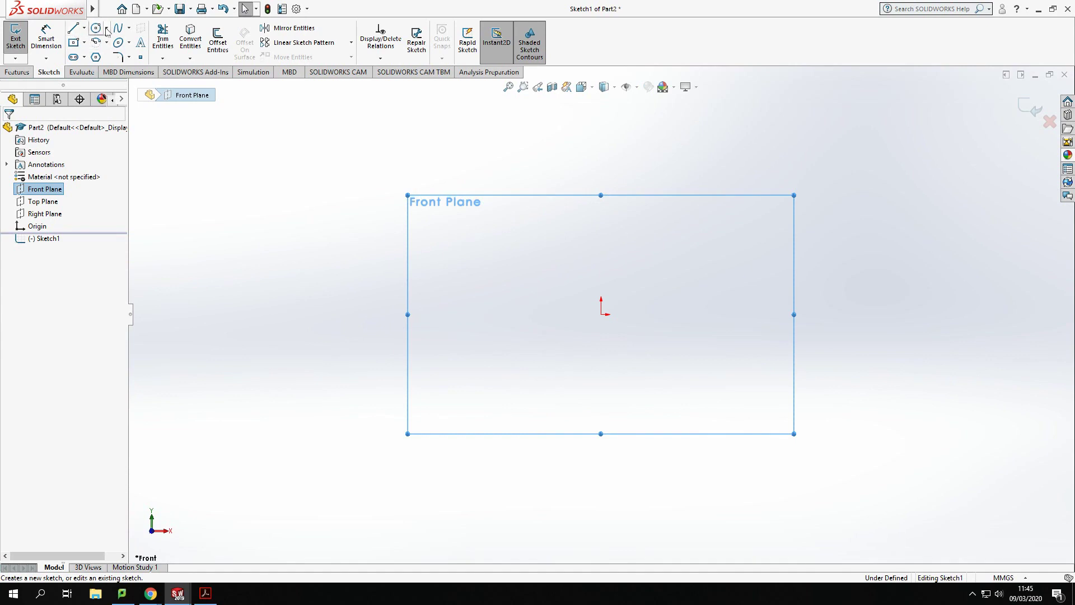
Draw a closed five-sided line outline from the origin with a diagonal top-left corner.
left_click(74, 31)
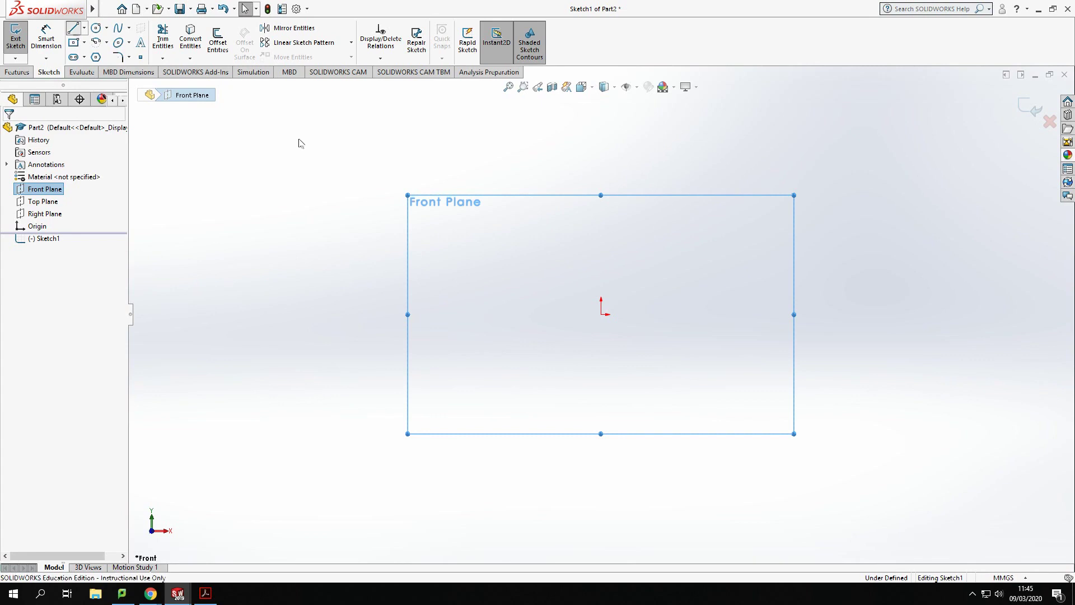
left_click(602, 314)
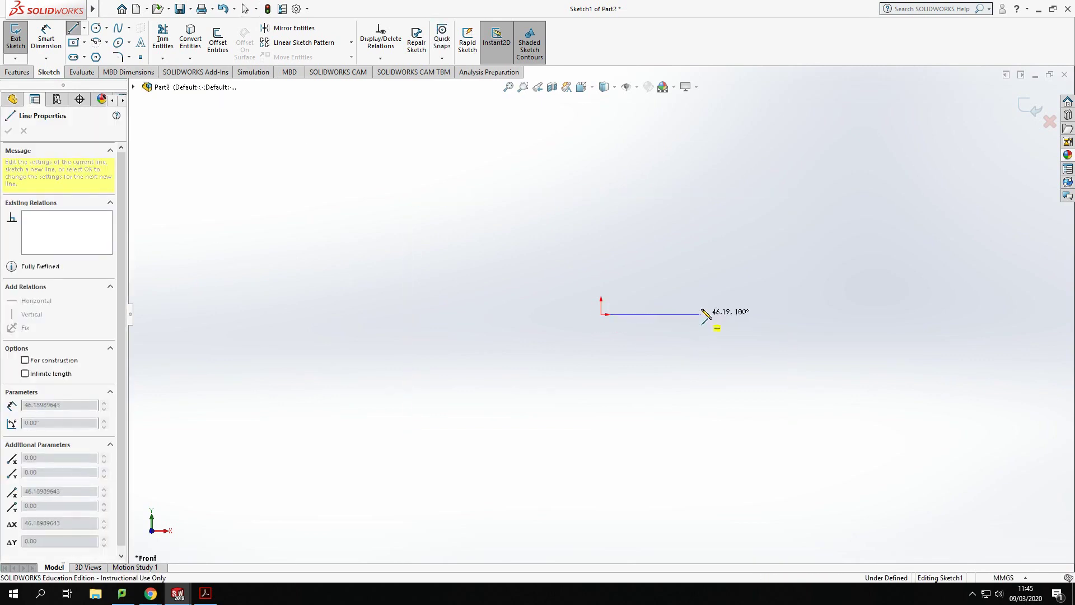
left_click(701, 315)
left_click(701, 212)
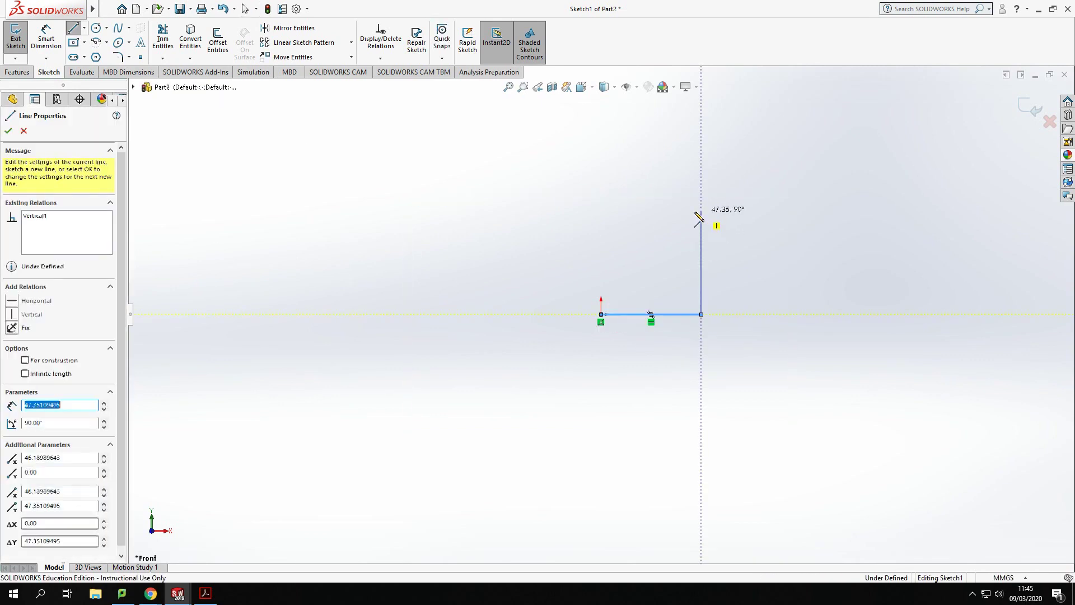
left_click(651, 211)
left_click(601, 262)
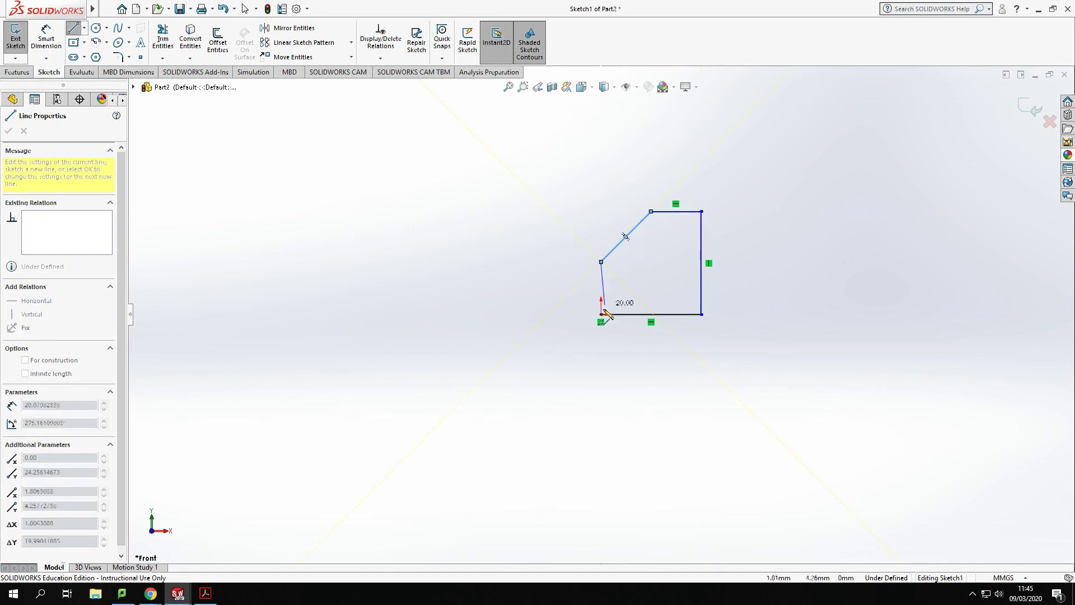
left_click(602, 314)
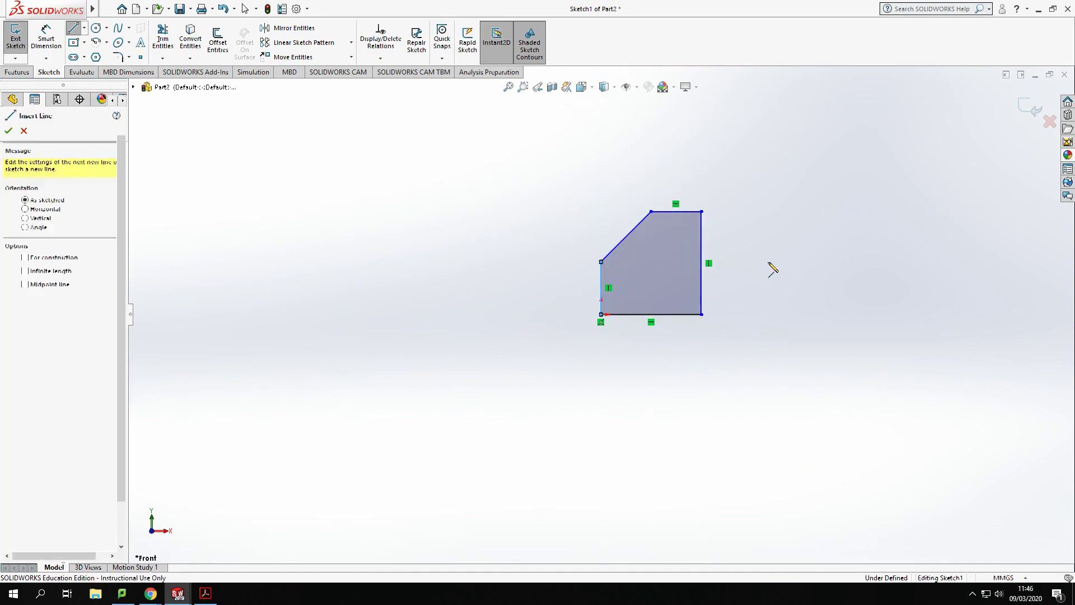
key("Escape")
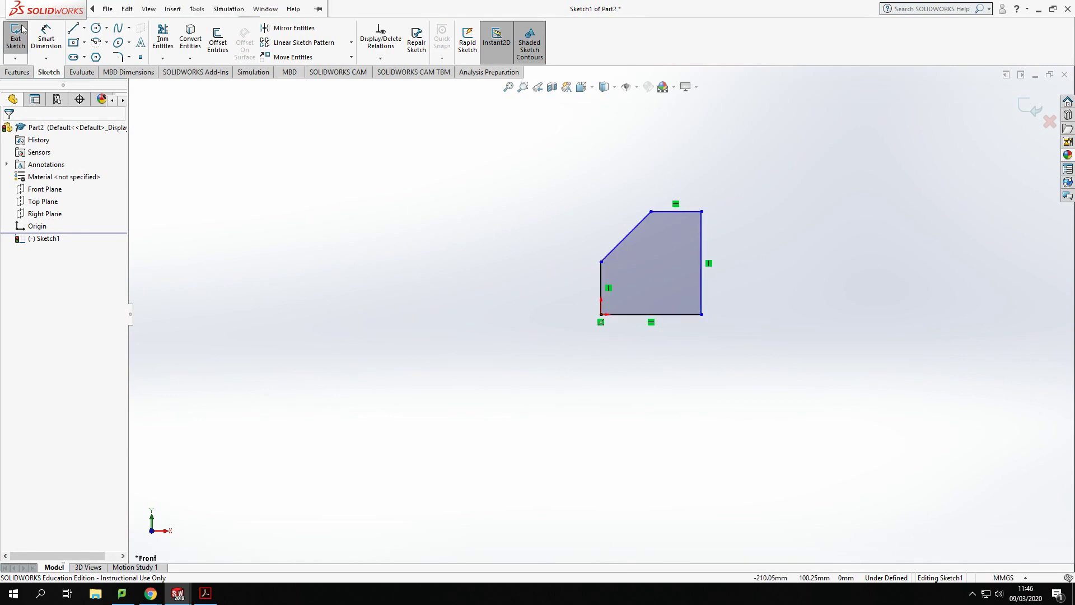
Dimension the bottom line to 40 and the right side to 40.
left_click(46, 37)
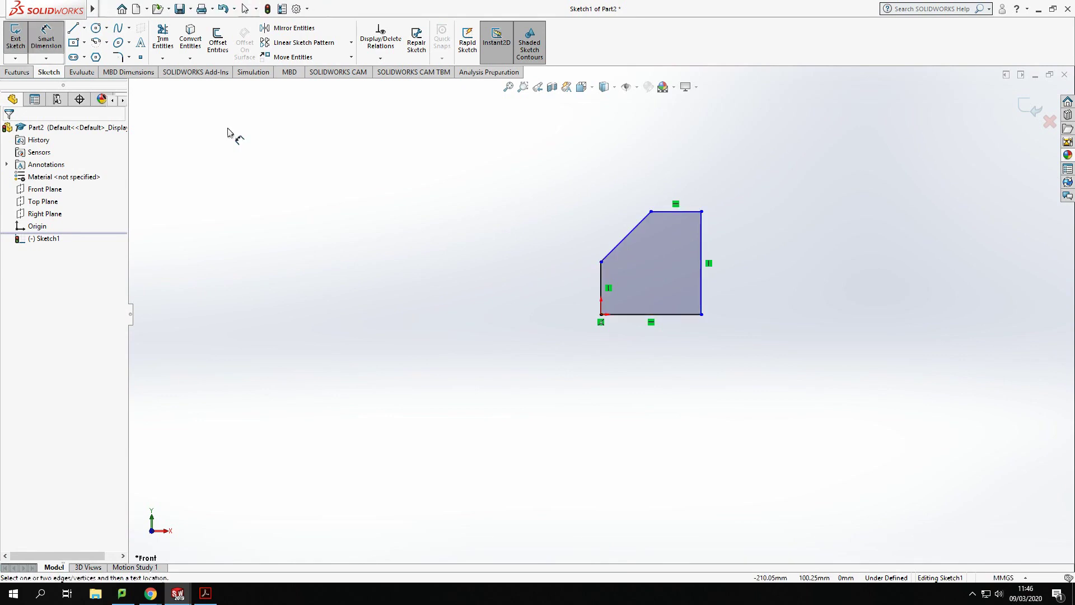
left_click(692, 318)
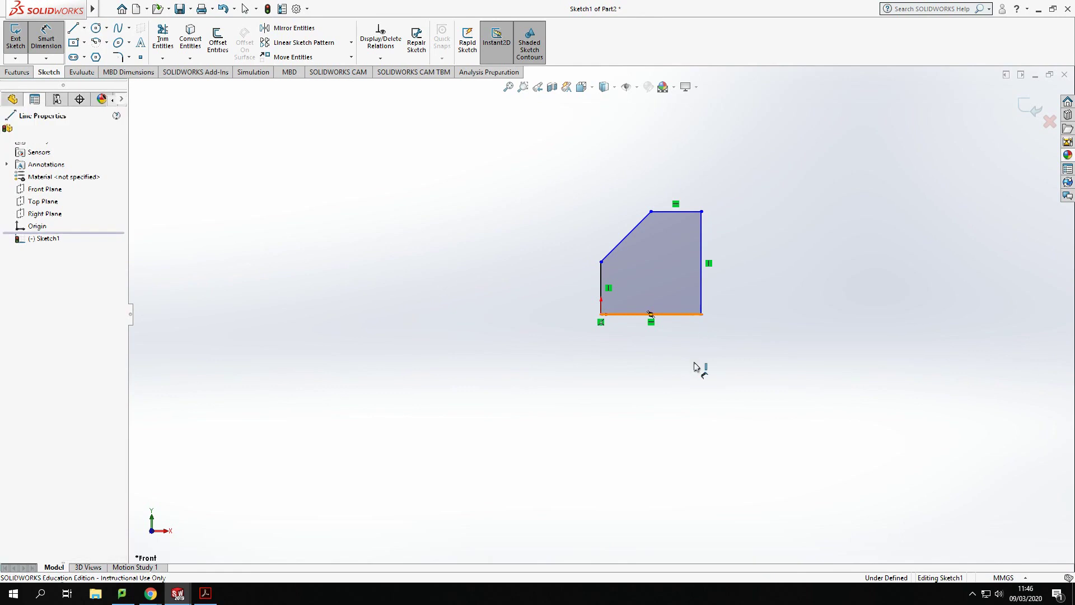
left_click(696, 365)
type("40")
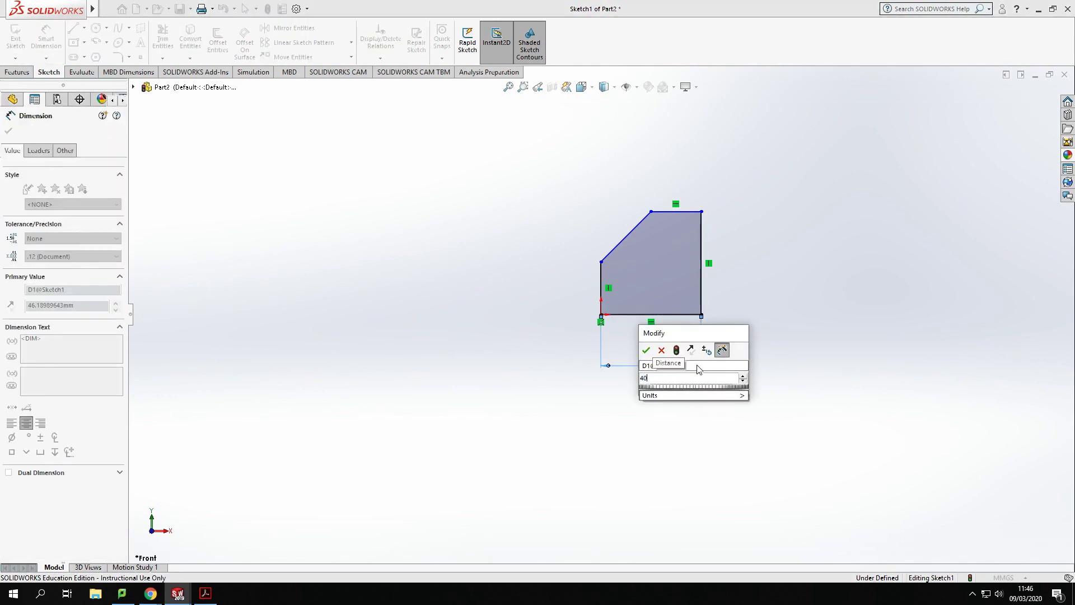
key("Return")
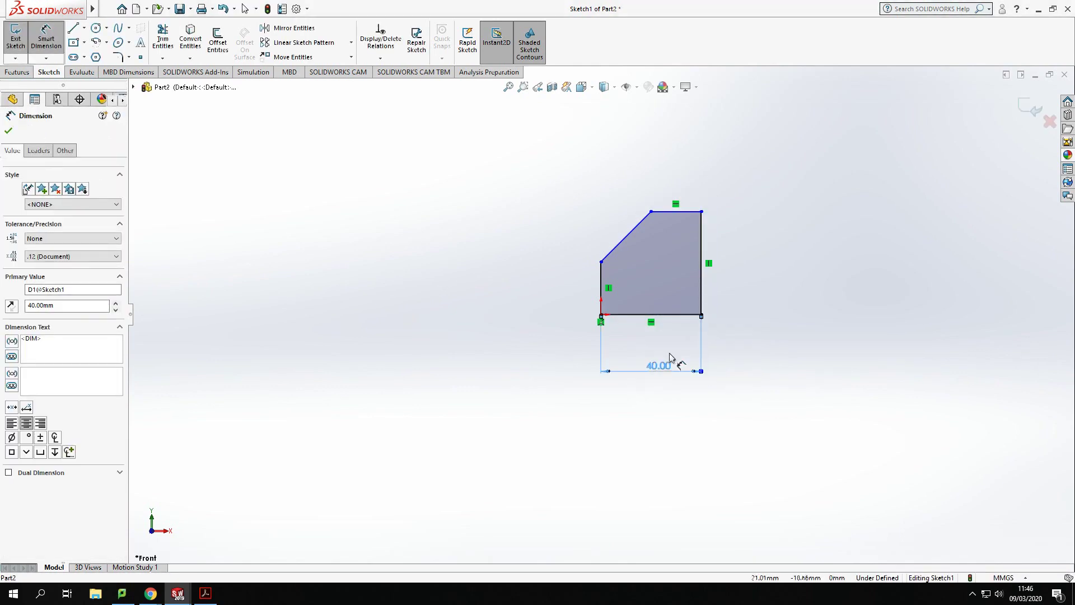
left_click(703, 272)
left_click(781, 279)
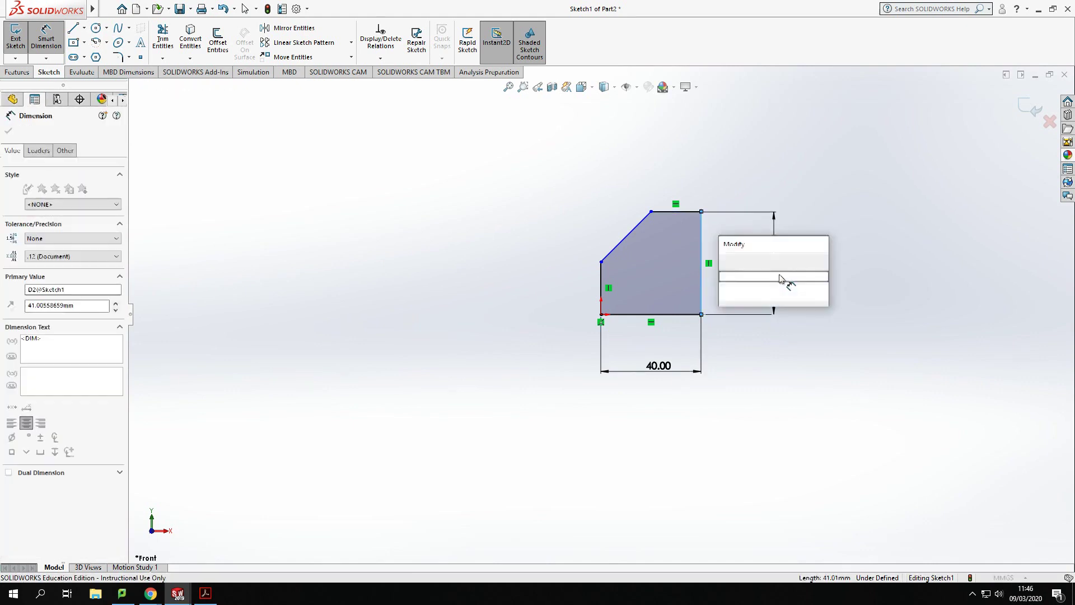
type("40")
key("Return")
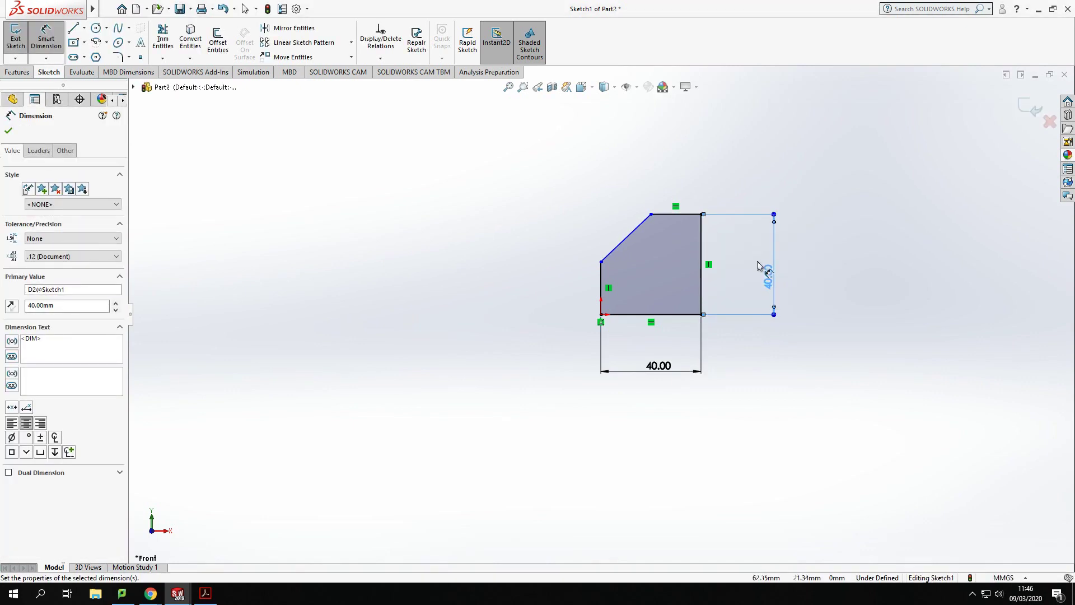
key("Escape")
Dimension the top line to 20 and the left side to 20.
left_click(46, 37)
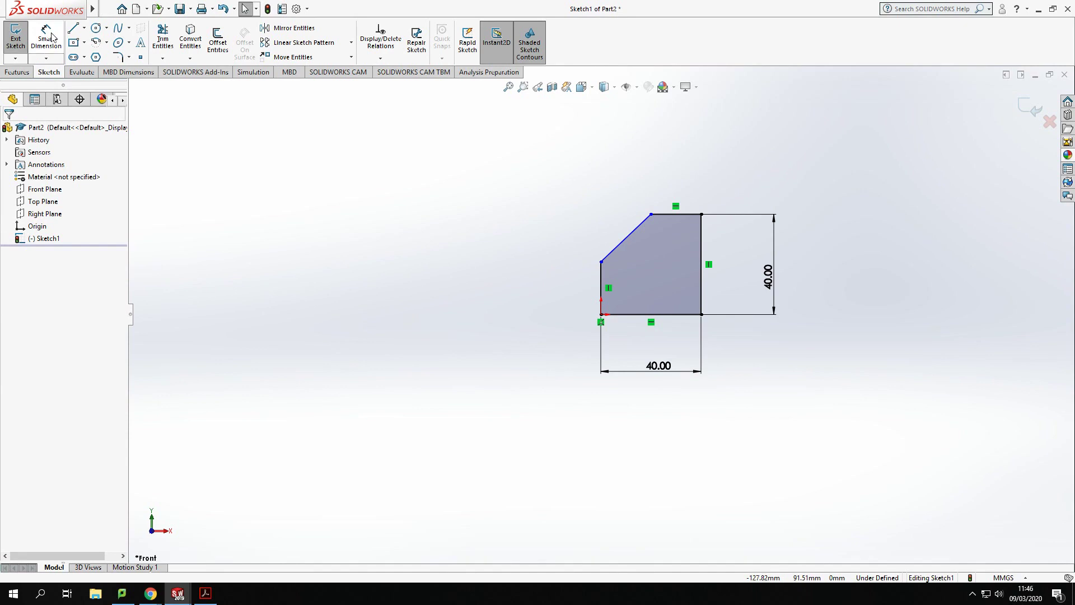
left_click(676, 214)
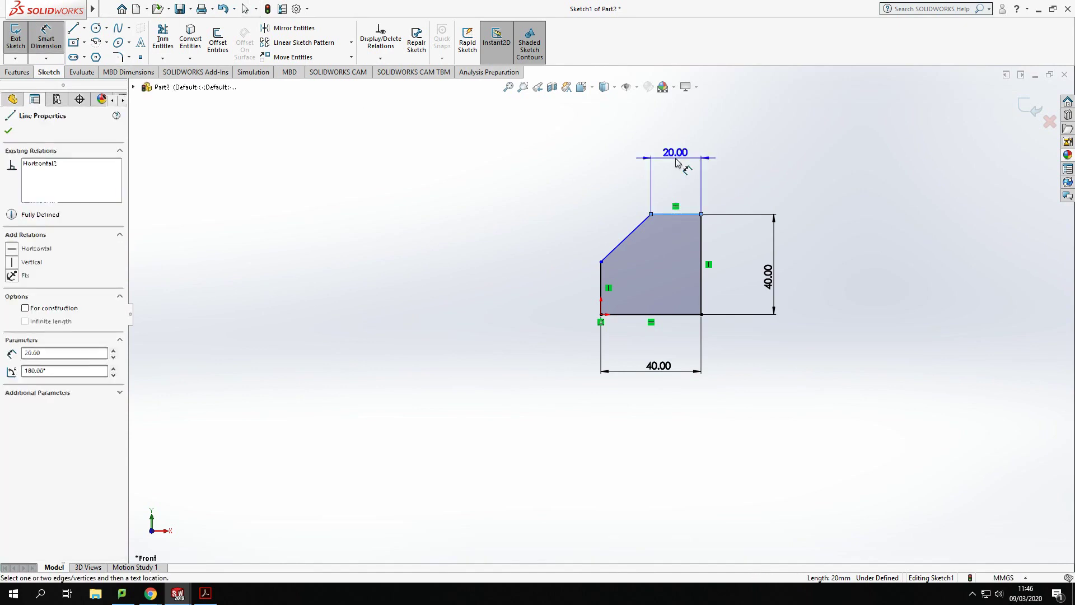
left_click(682, 167)
key("Return")
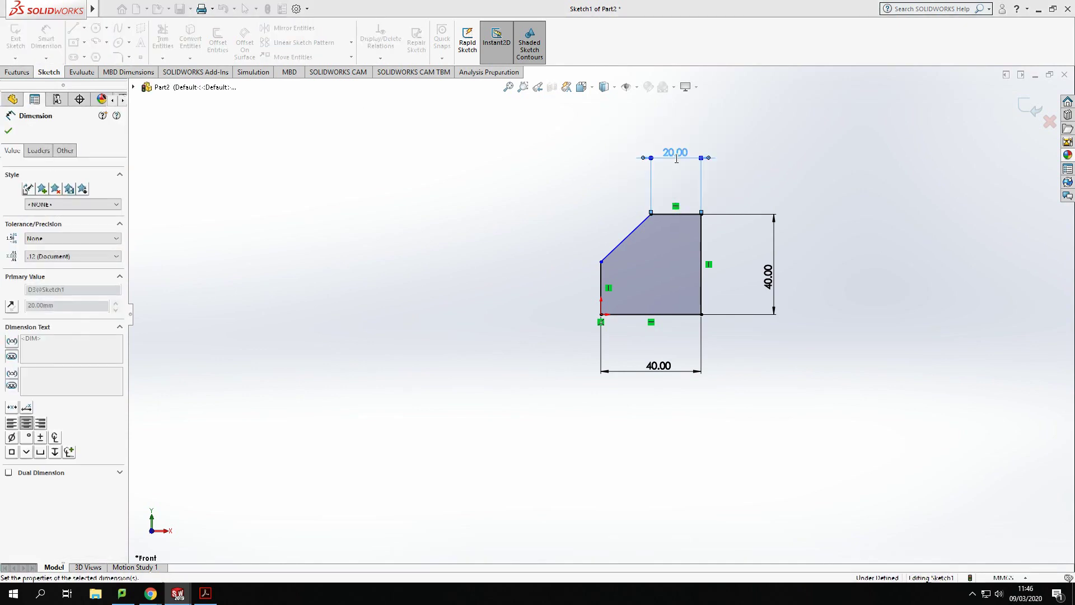
left_click(603, 281)
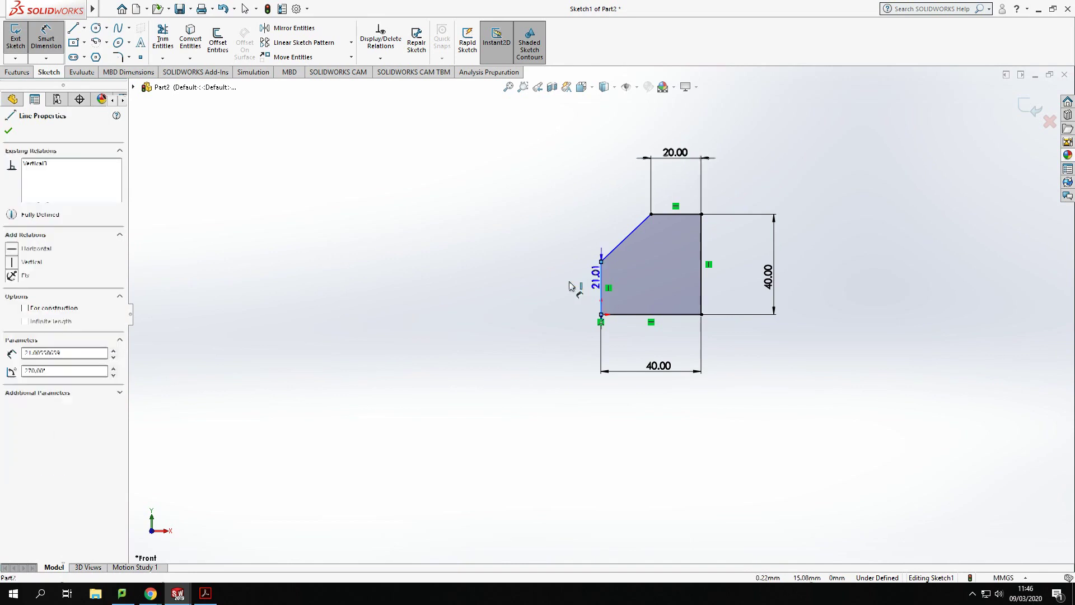
left_click(563, 283)
type("20")
key("Return")
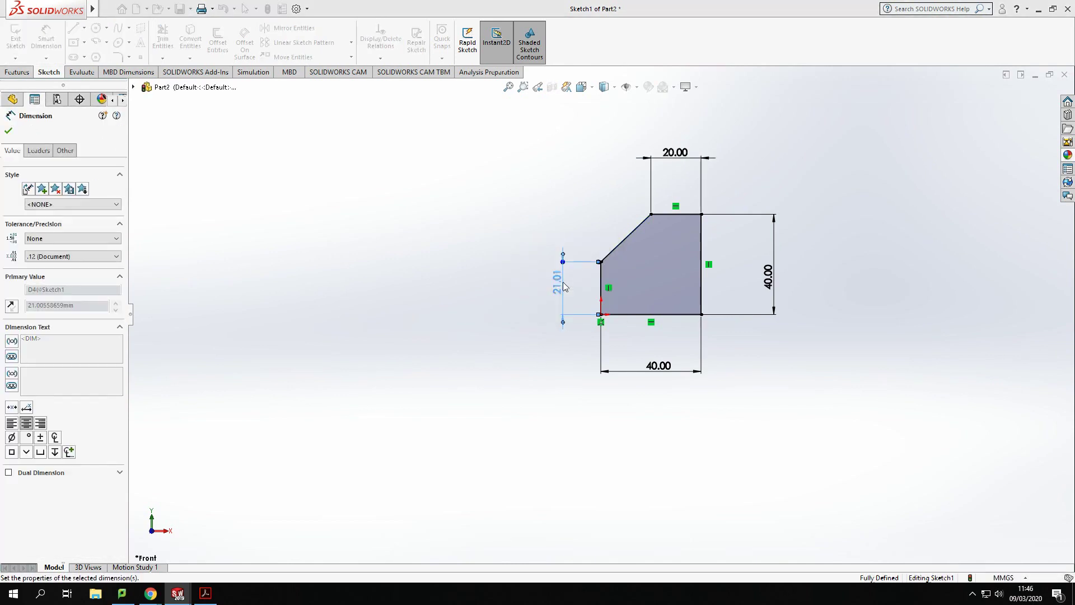
key("Escape")
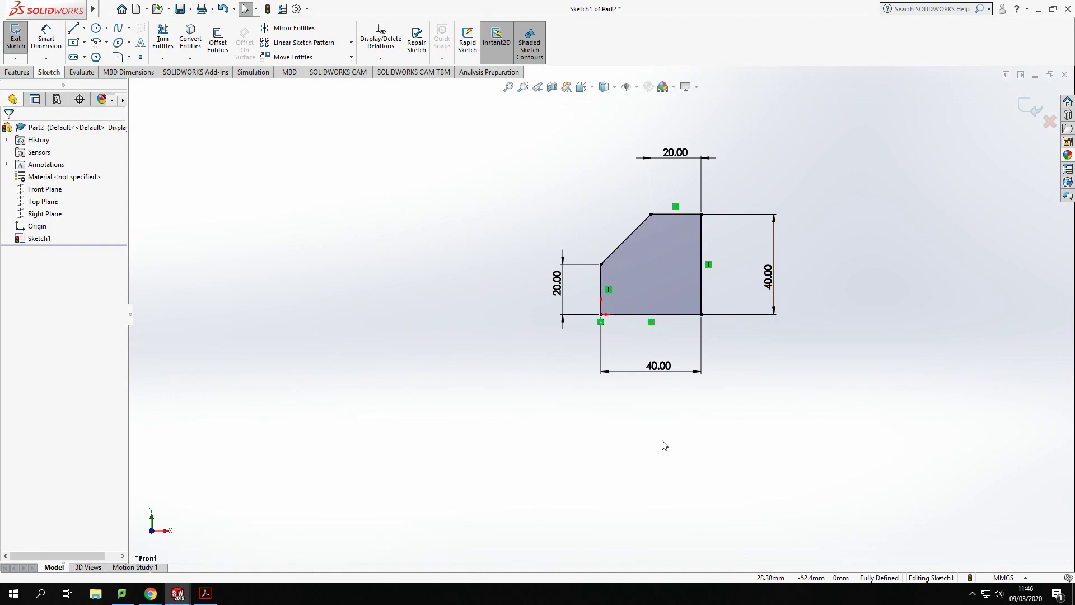
Boss-extrude the sketch 70 mm deep into a solid block and orbit to view it.
left_click(18, 72)
left_click(21, 39)
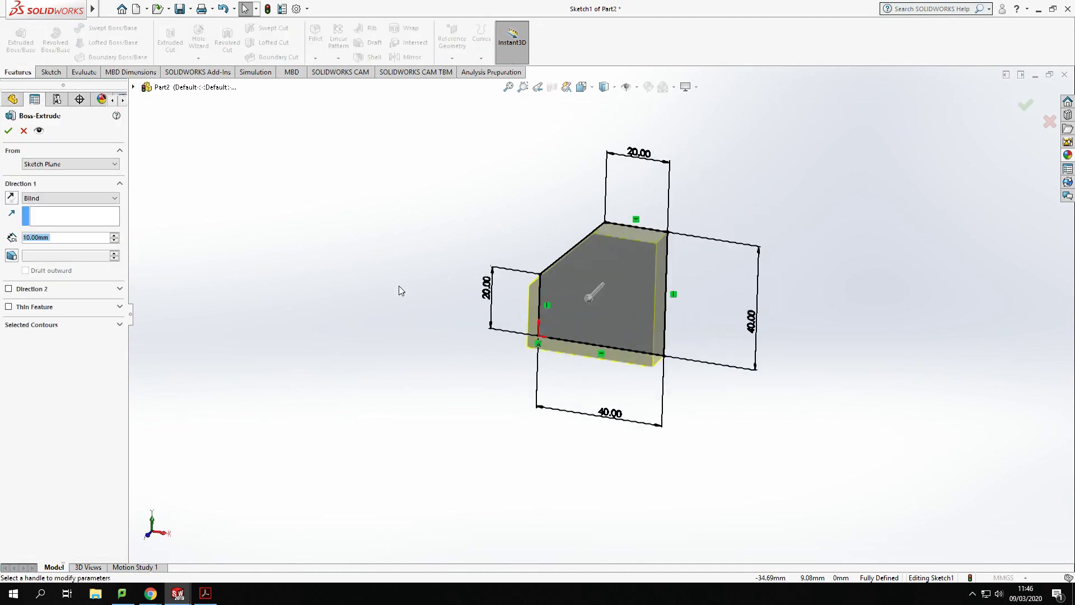
type("70")
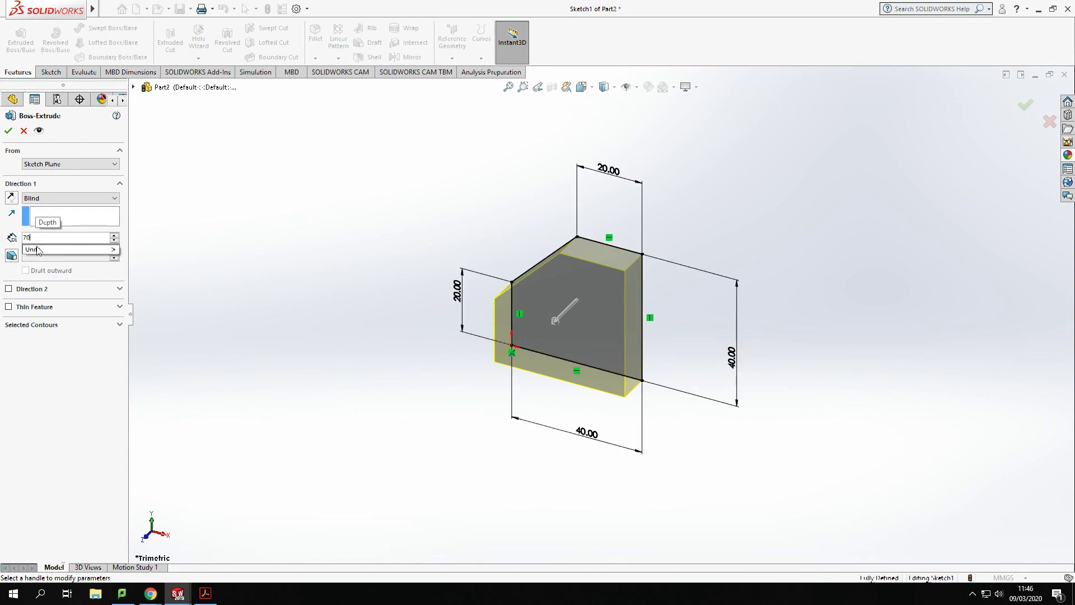
key("Return")
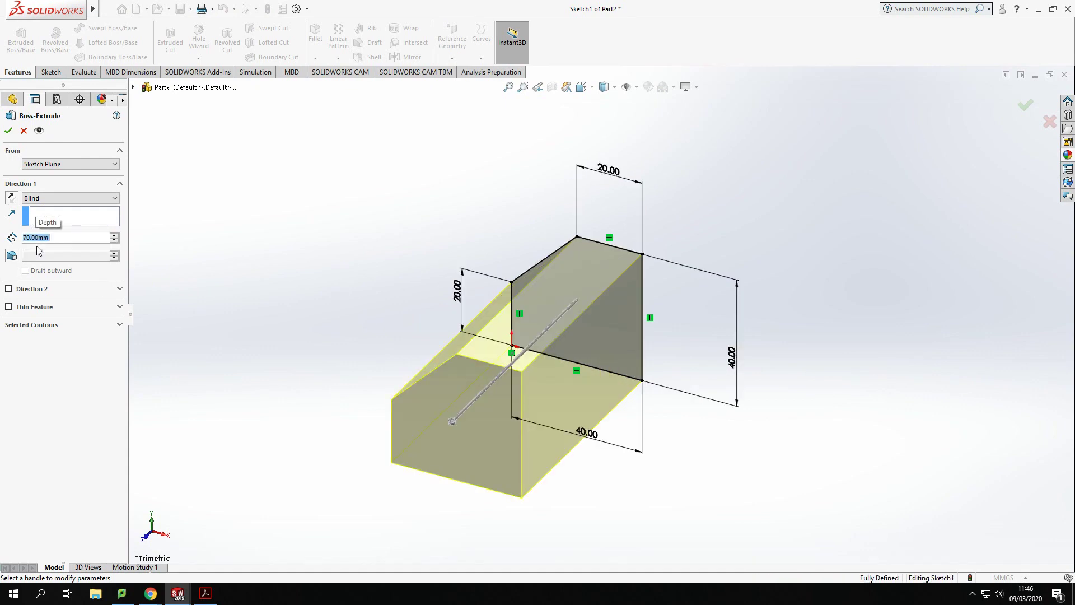
left_click(9, 131)
middle_click_drag(224, 326, 319, 384)
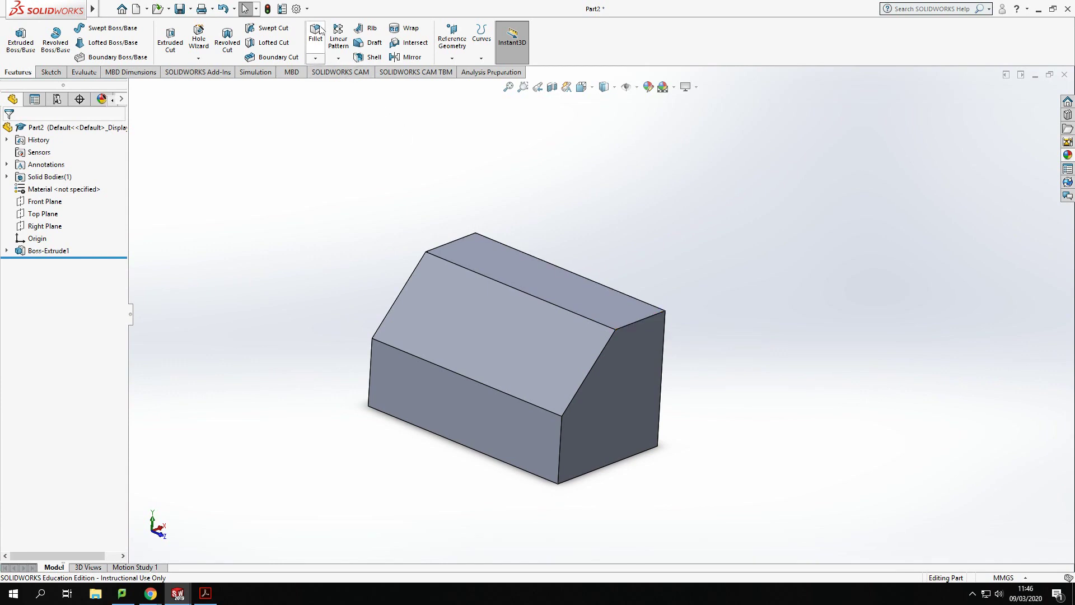
Start a Distance-Distance chamfer on the block's top-right edge.
left_click(315, 58)
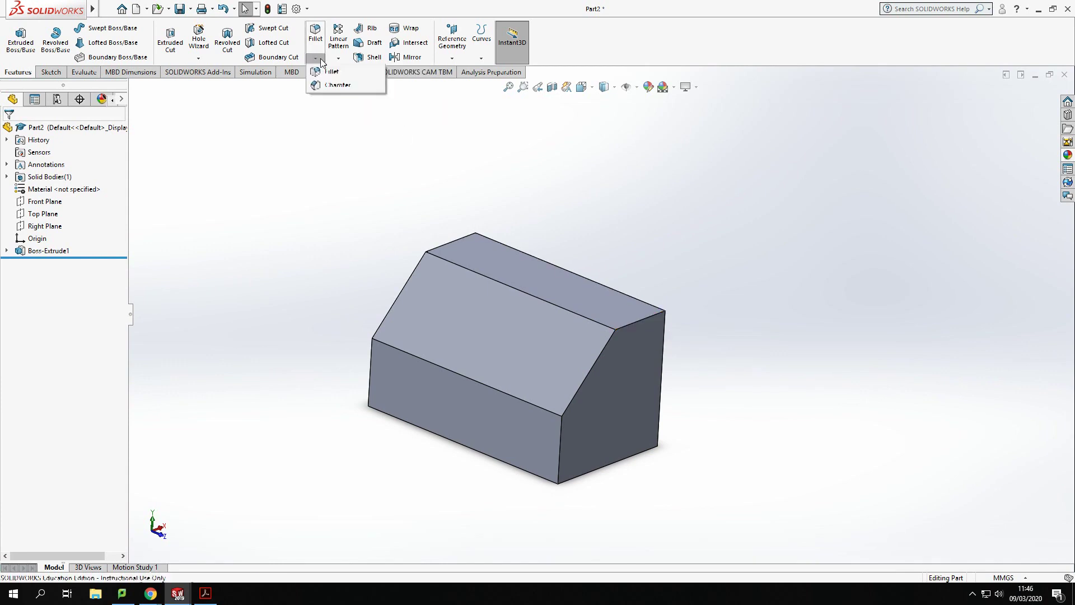
left_click(333, 86)
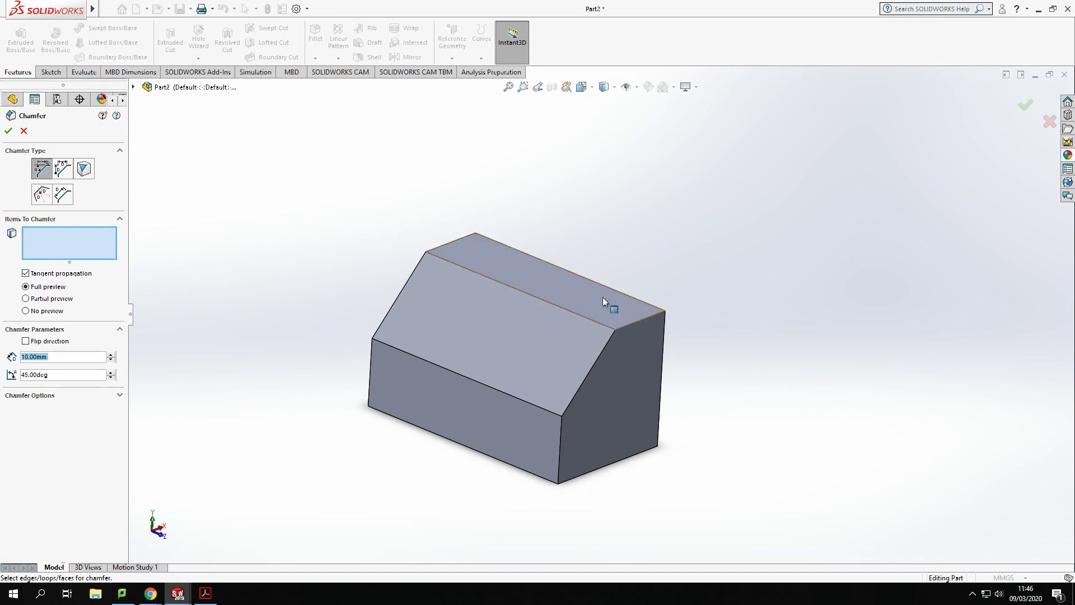
left_click(632, 325)
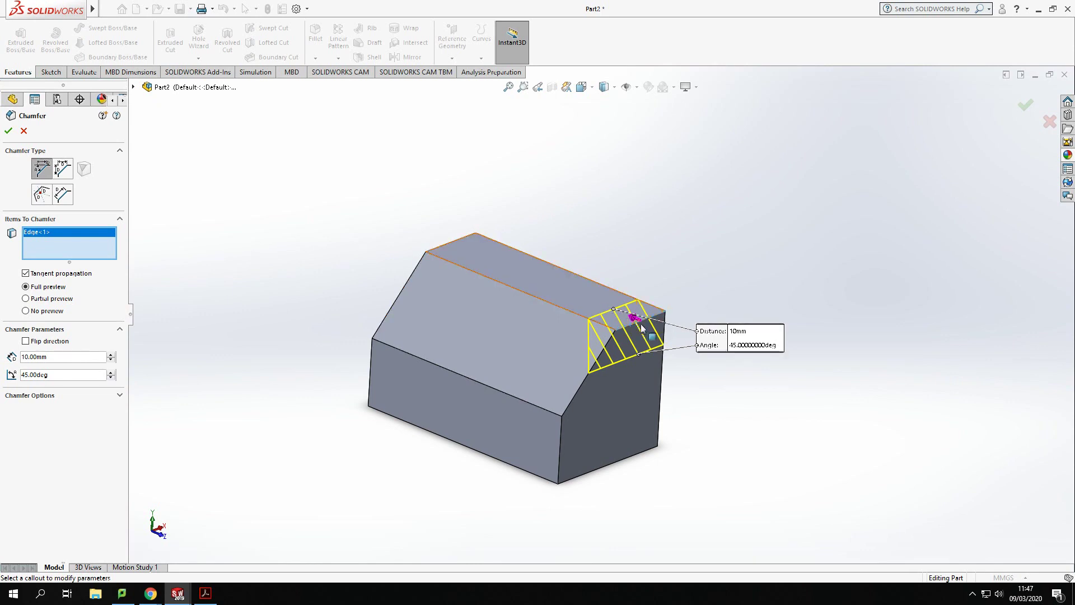
left_click(62, 170)
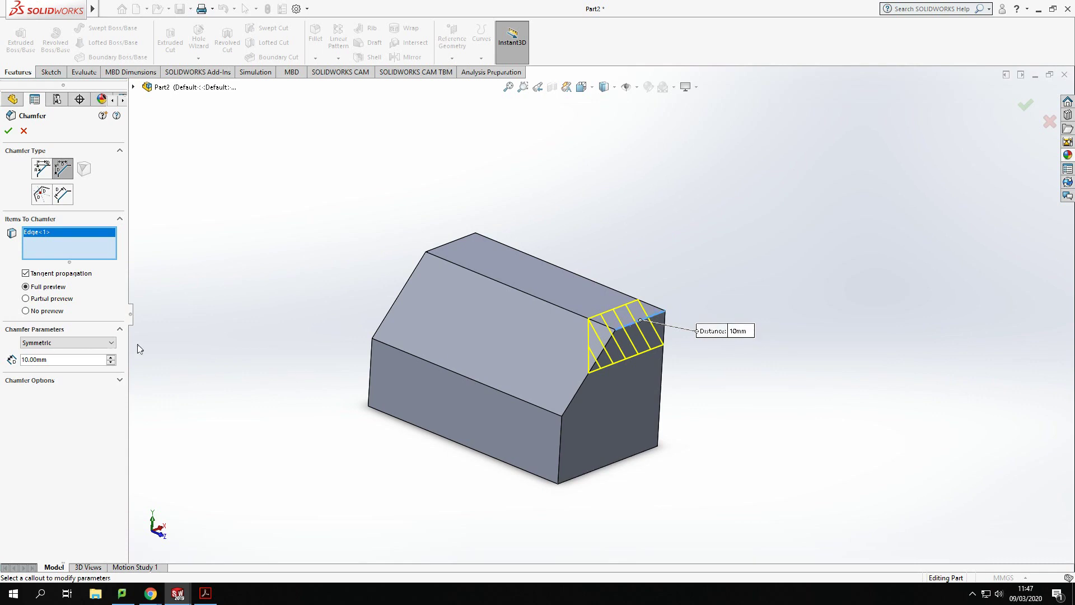
Make the top-edge chamfer asymmetric at 40 mm by 20 mm and apply it.
left_click(78, 343)
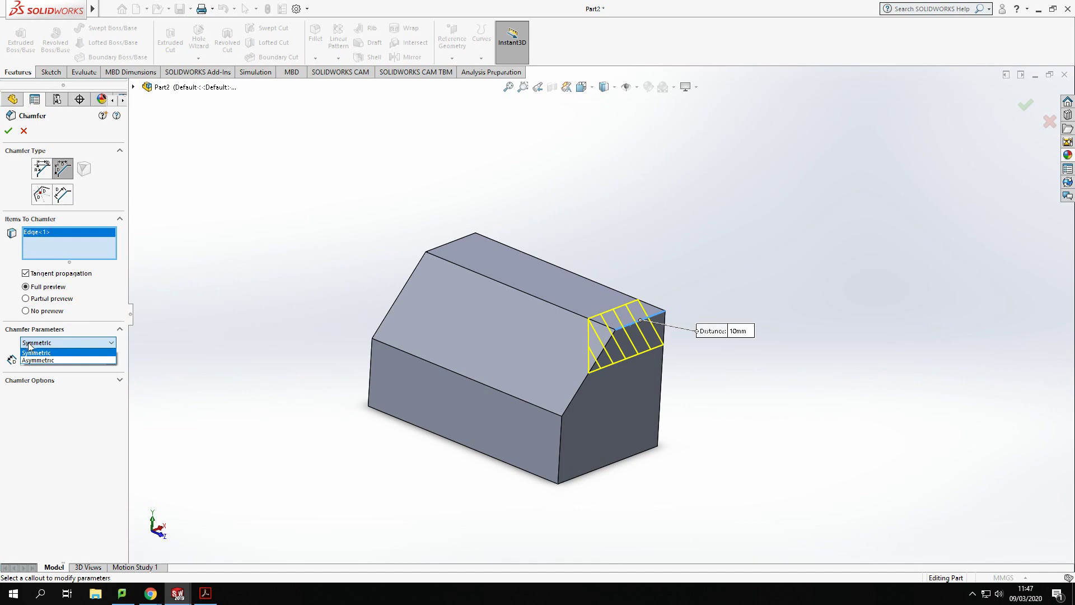
left_click(37, 360)
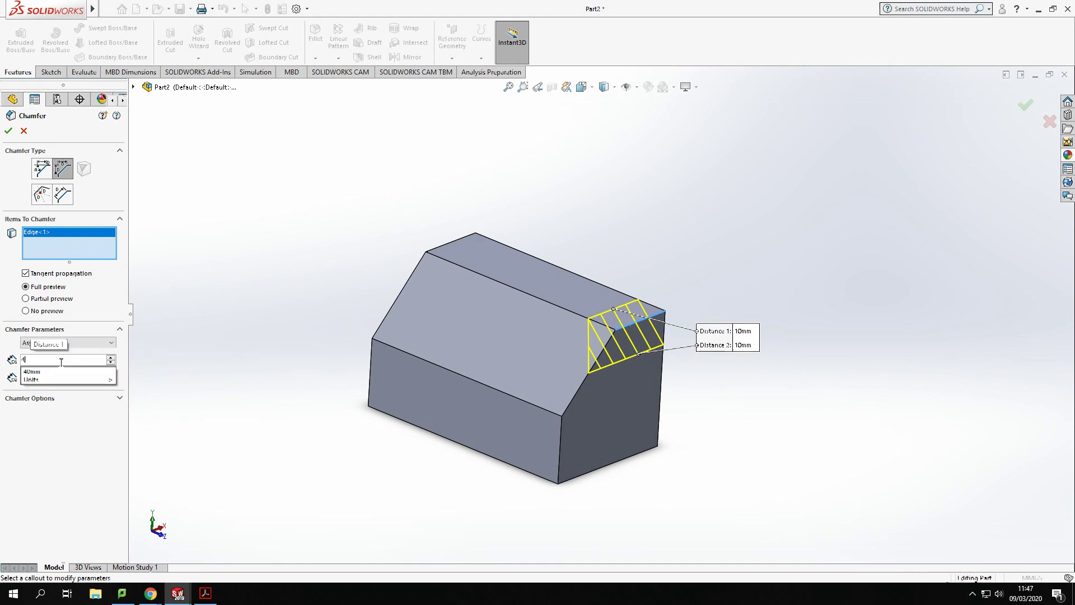
scroll(60, 363, "up", 3)
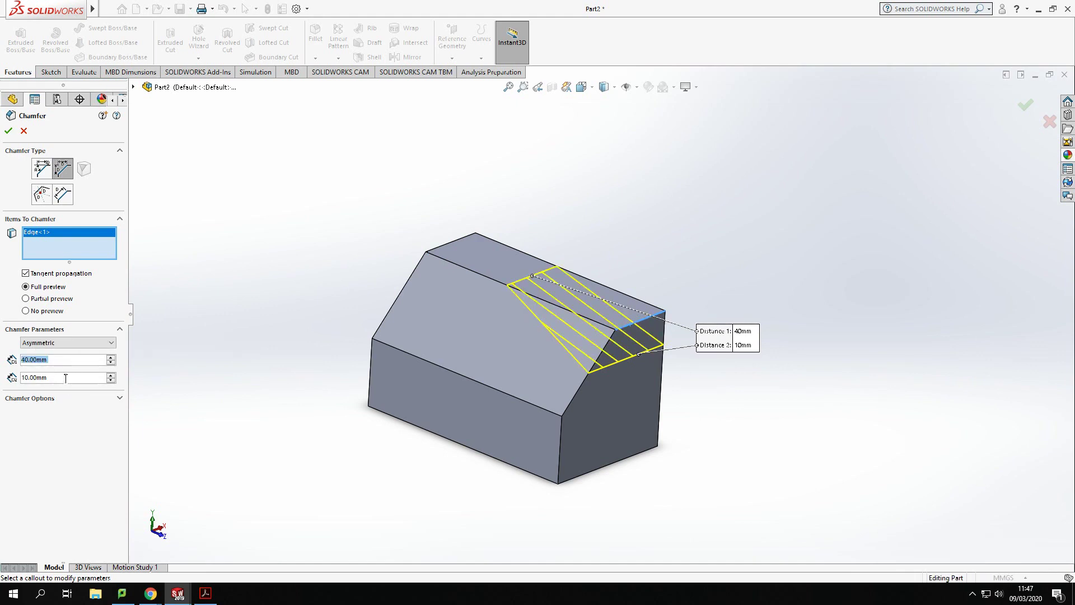
key("Tab")
type("20")
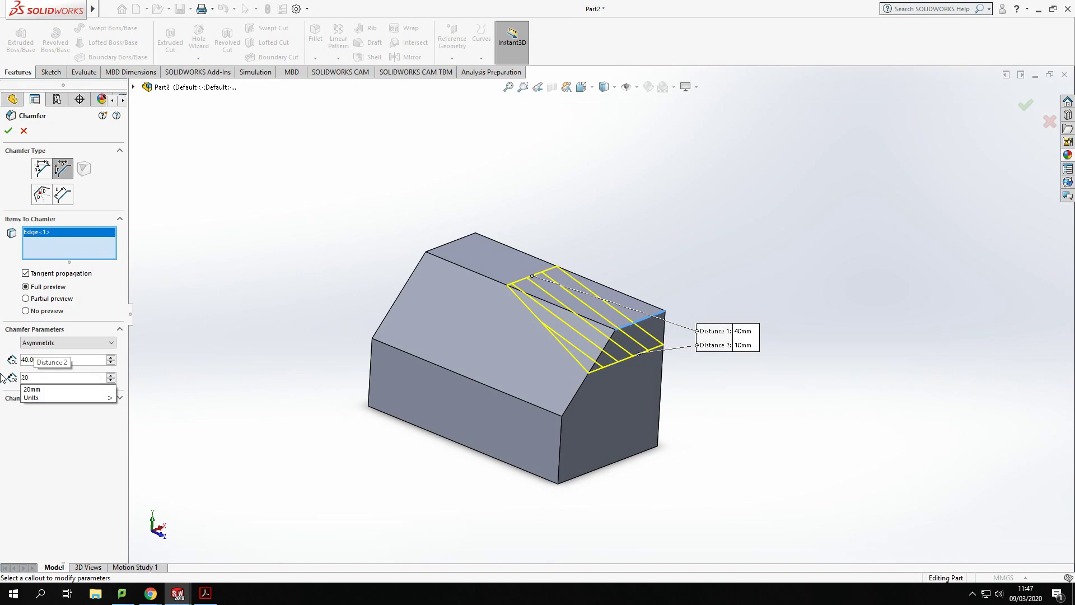
key("Return")
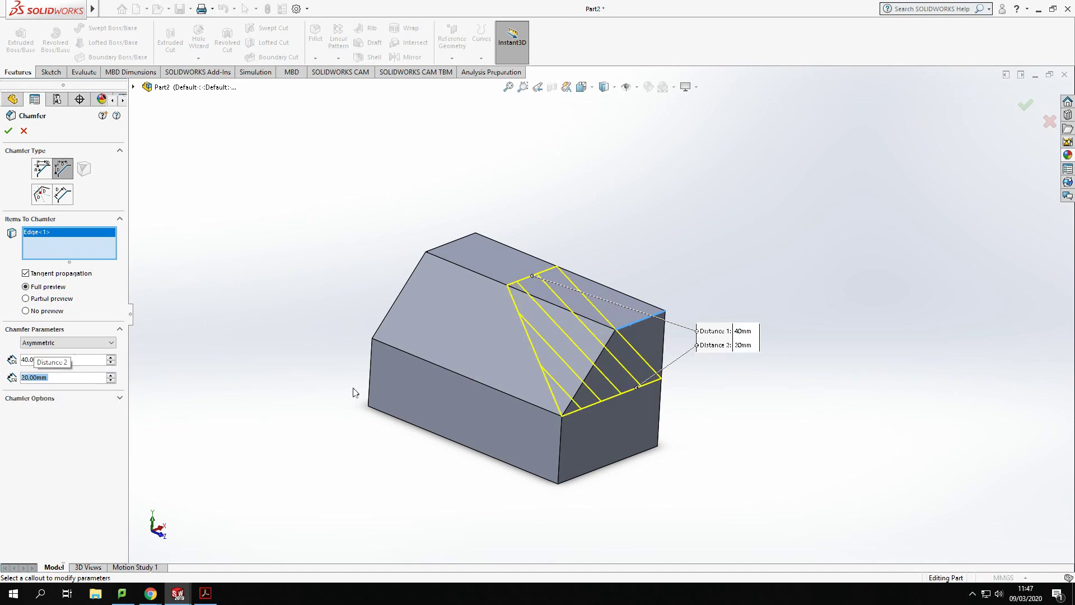
left_click(9, 132)
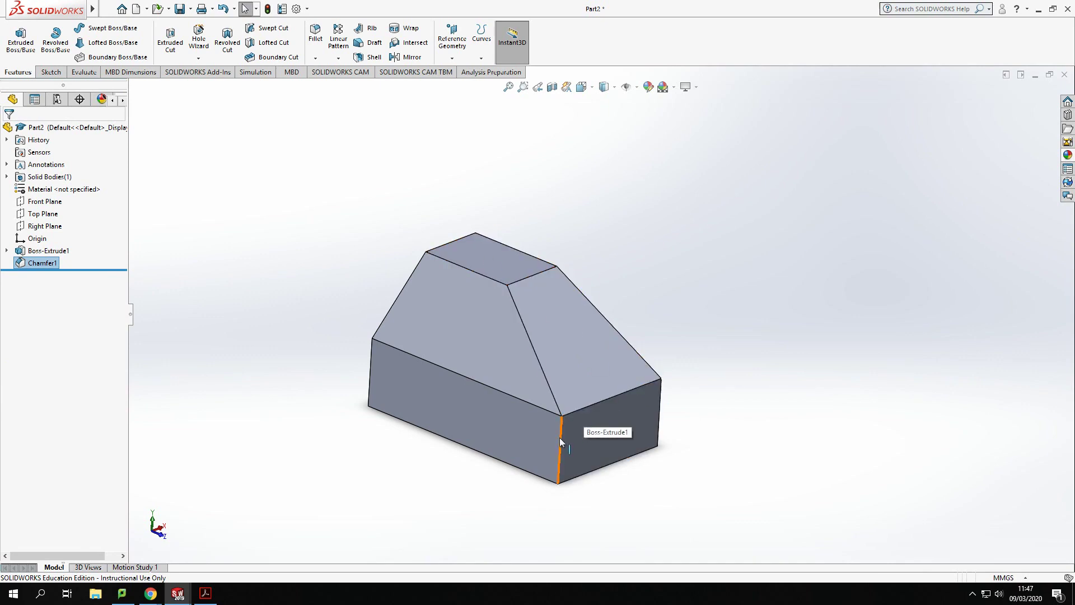
Chamfer the front vertical edge asymmetrically at 40 mm by 20 mm.
left_click(316, 57)
left_click(336, 85)
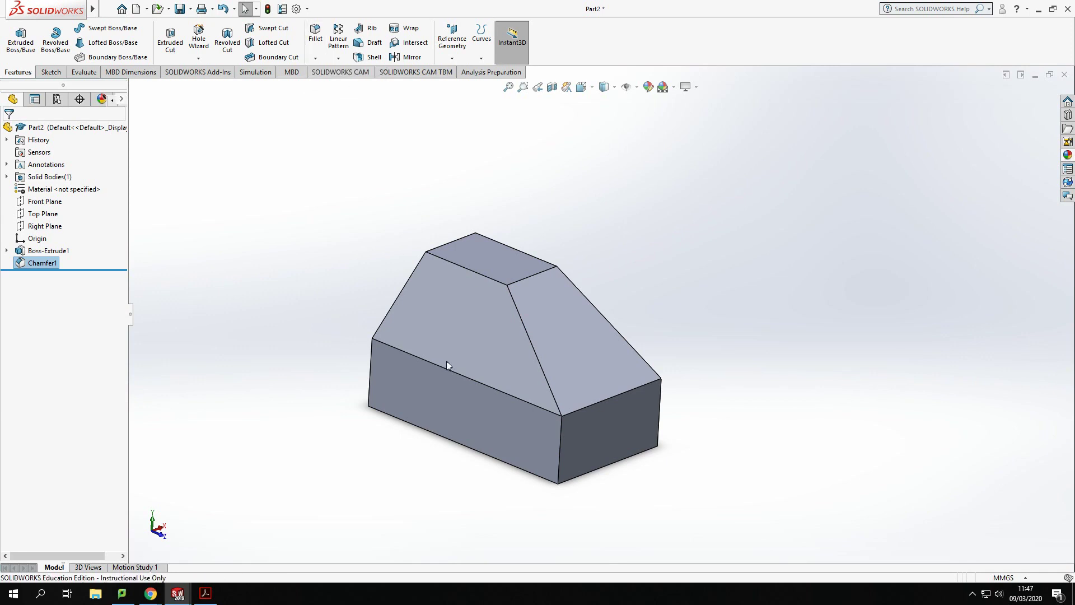
left_click(559, 455)
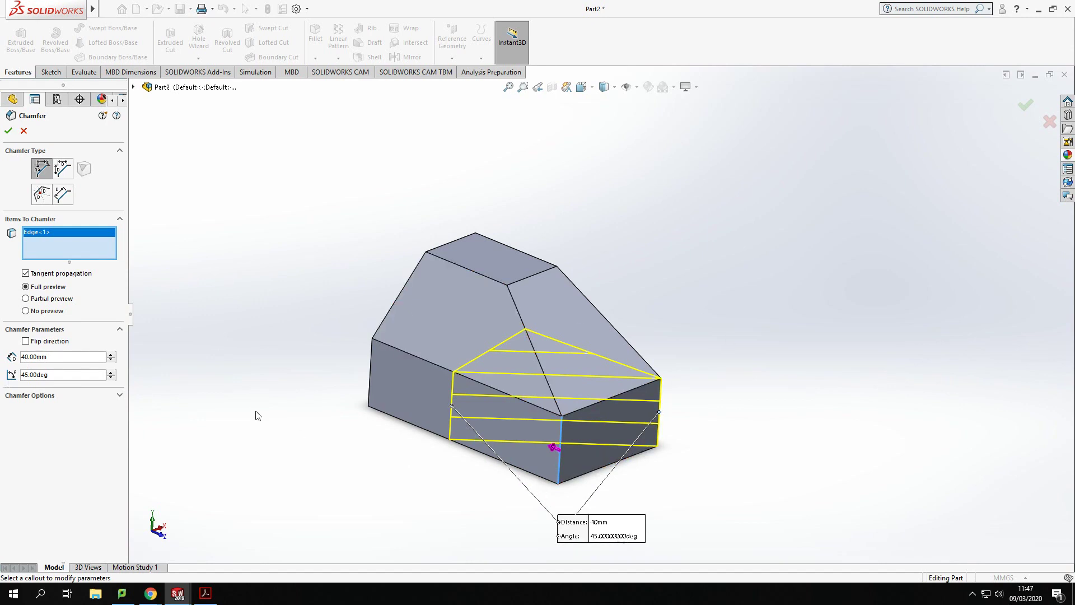
left_click(65, 170)
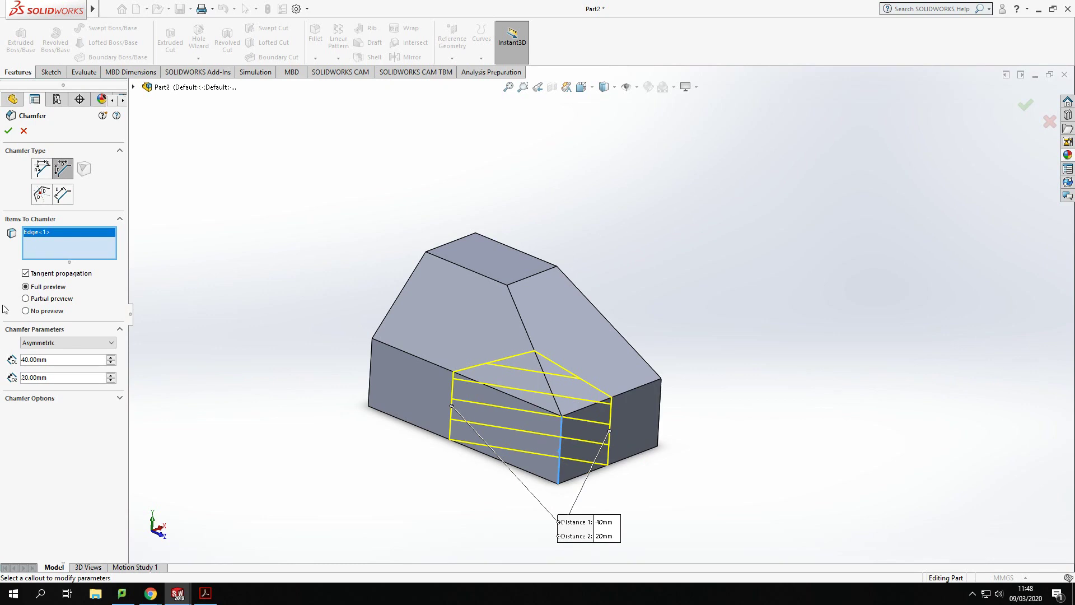
left_click(9, 131)
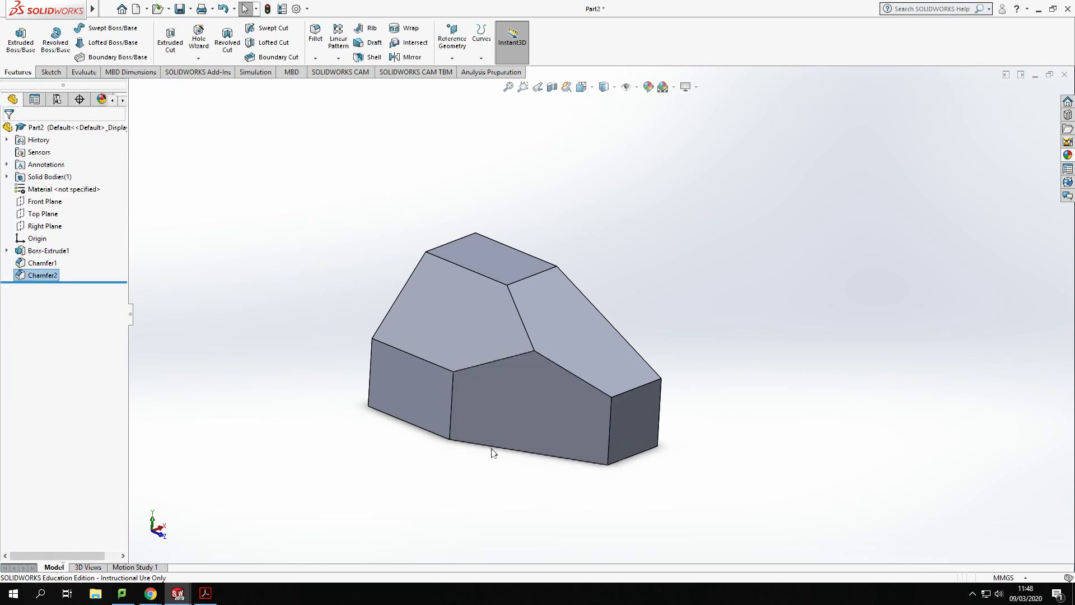
middle_click_drag(745, 464, 688, 474)
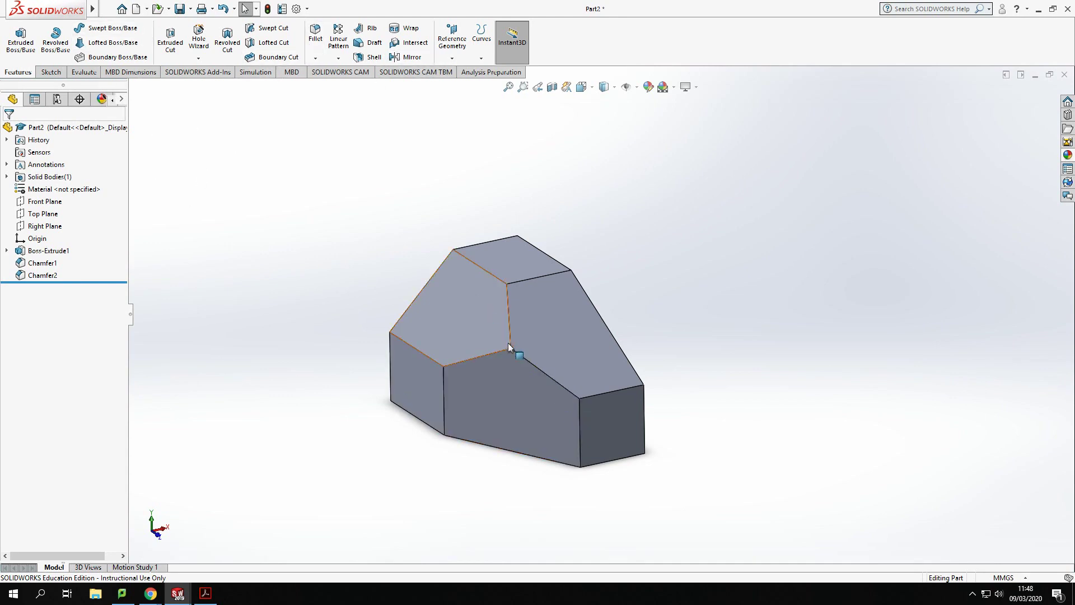
Start a vertex chamfer on the corner where the two chamfers meet.
left_click(316, 59)
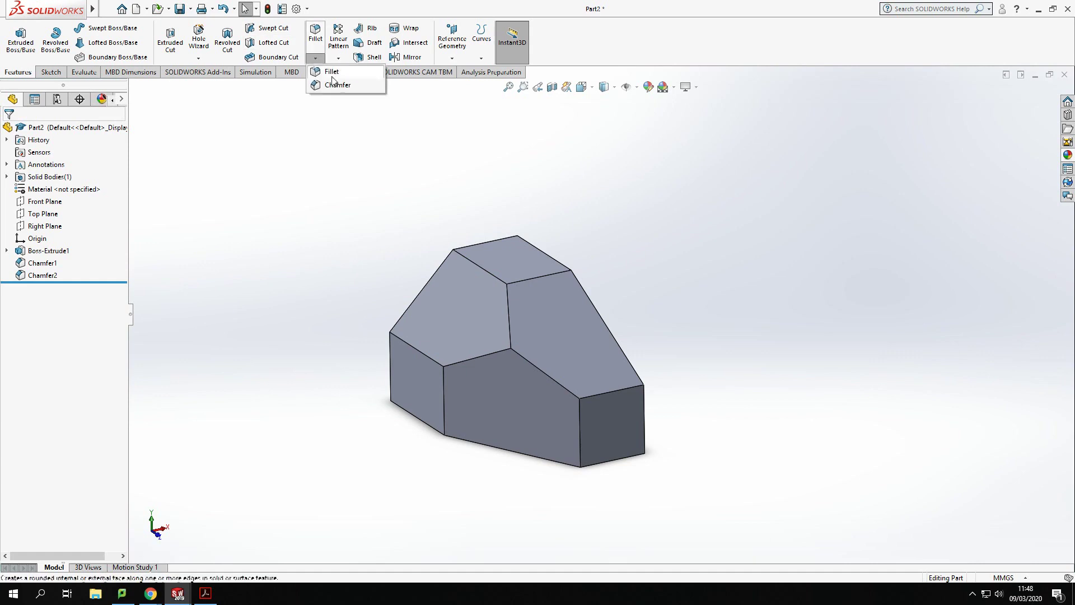
left_click(331, 85)
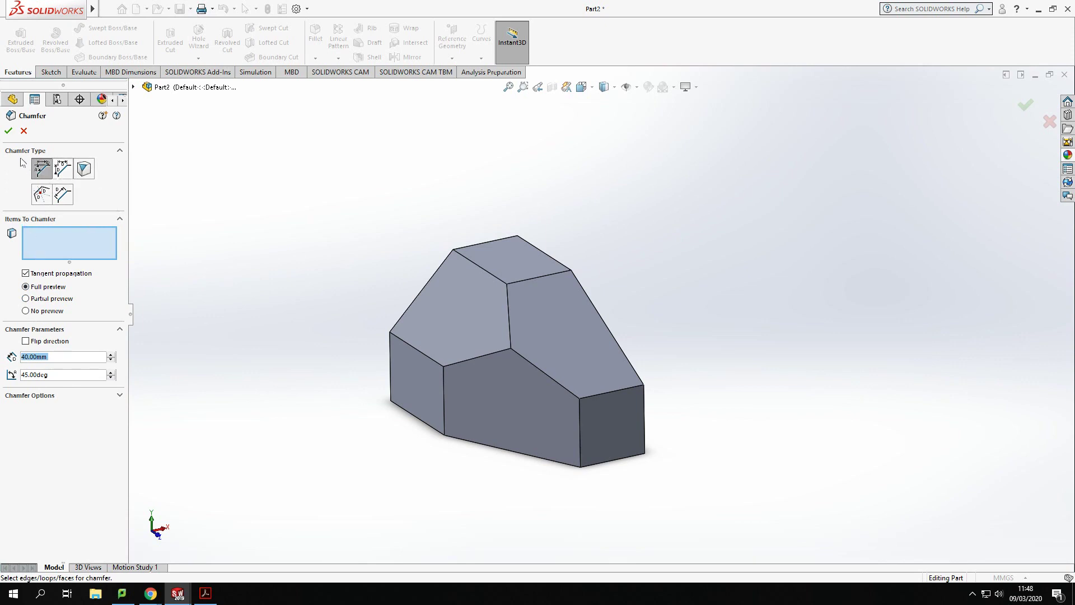
left_click(83, 169)
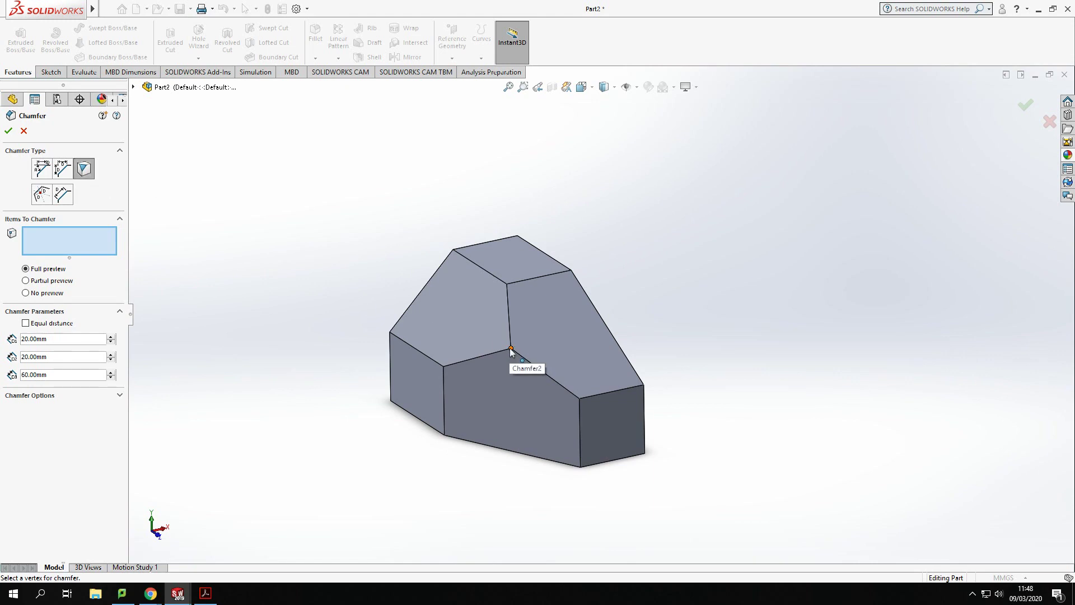
left_click(511, 349)
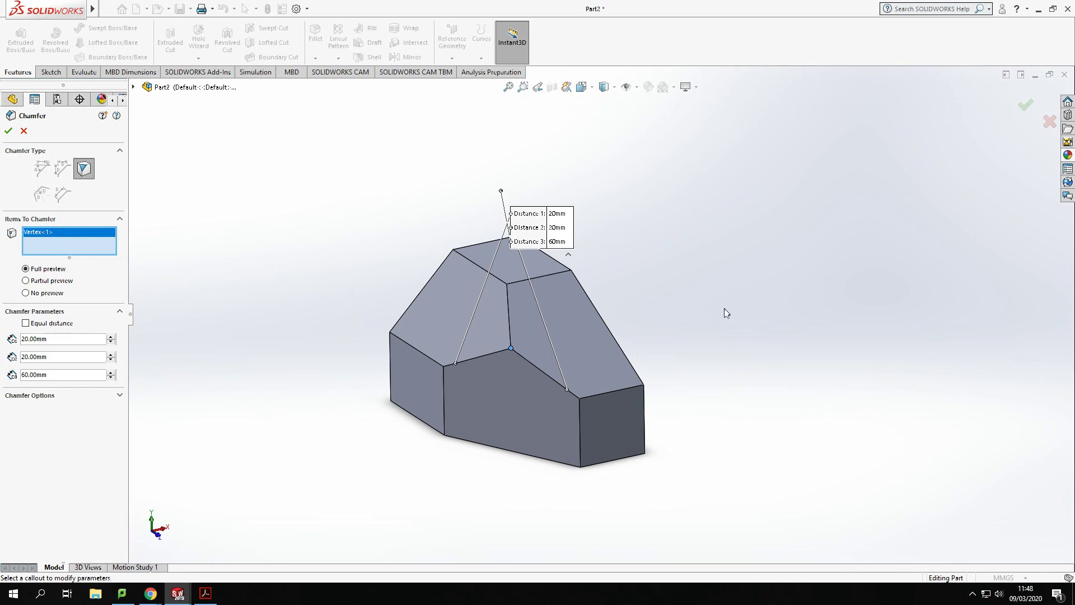
middle_click_drag(726, 313, 693, 281)
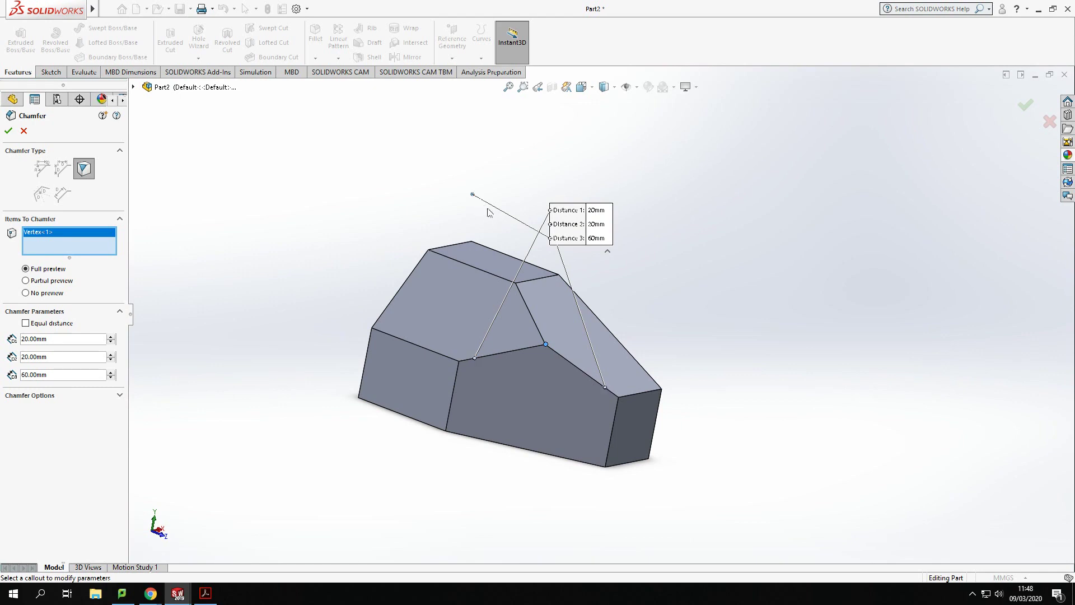
Set the third vertex distance to 20 mm so all three distances read 20 mm.
left_click(608, 240)
type("20")
key("Return")
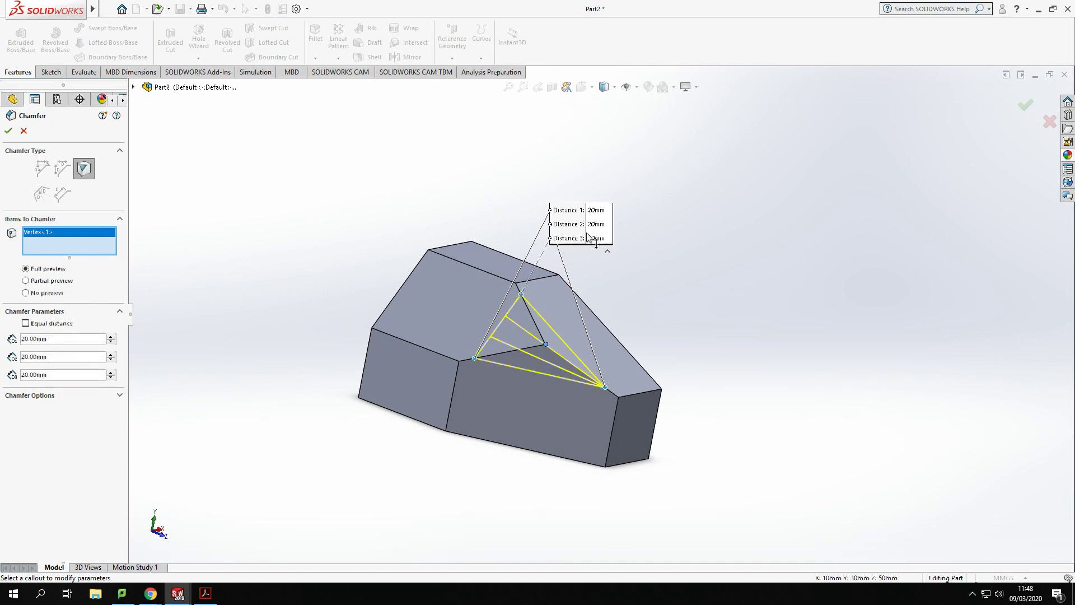
middle_click_drag(760, 344, 717, 326)
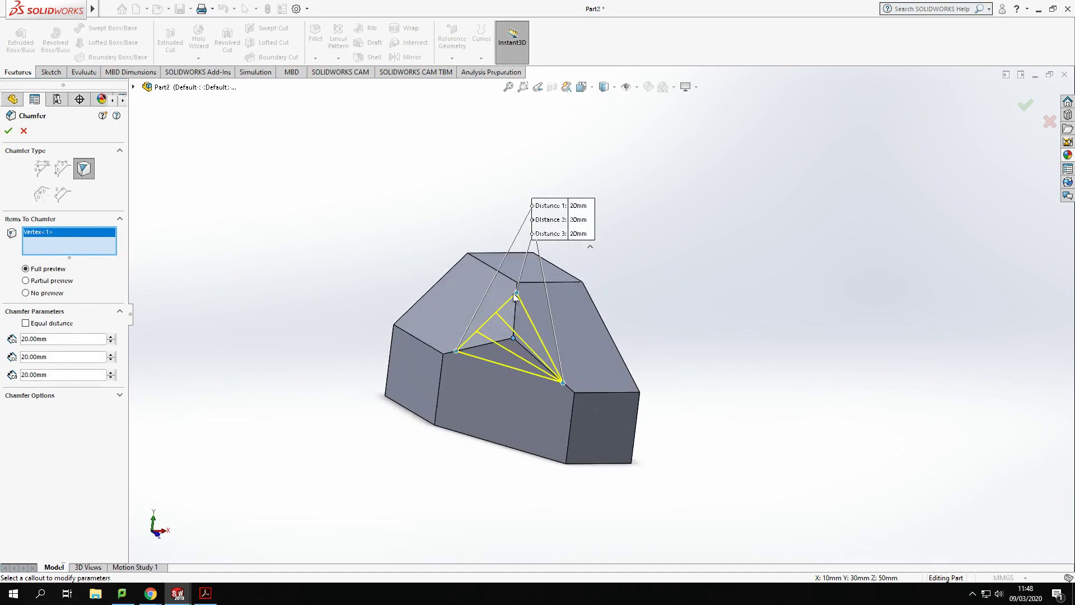
scroll(522, 290, "down", 5)
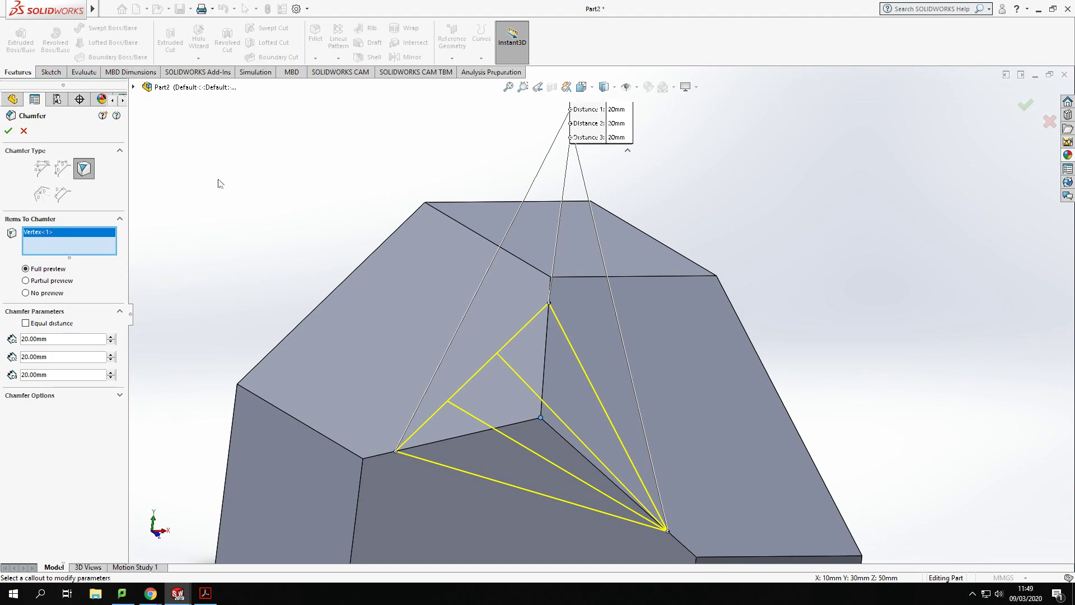
left_click(83, 73)
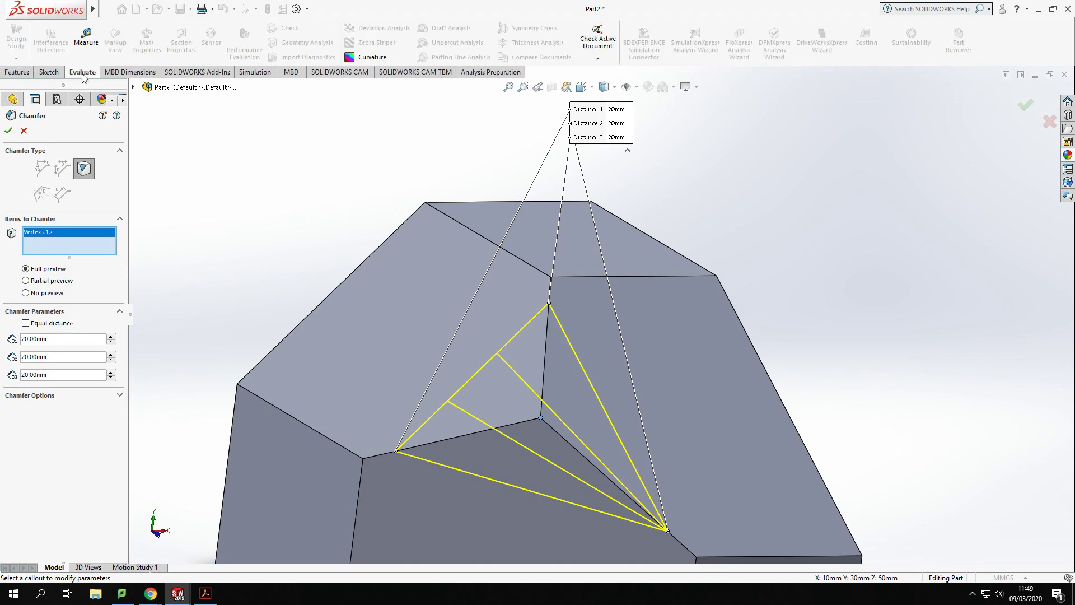
left_click(85, 35)
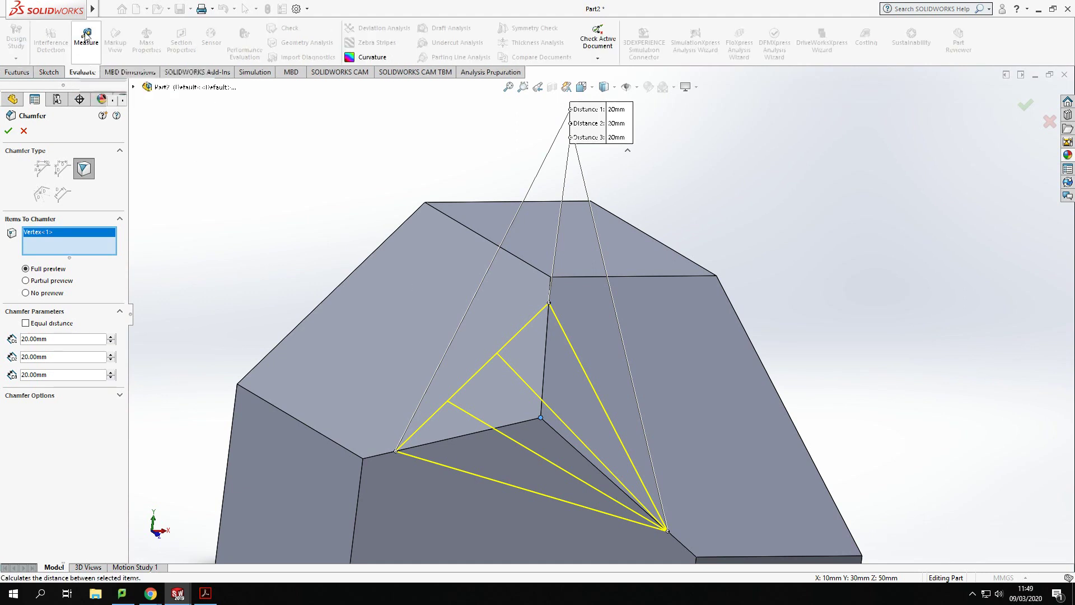
left_click(546, 355)
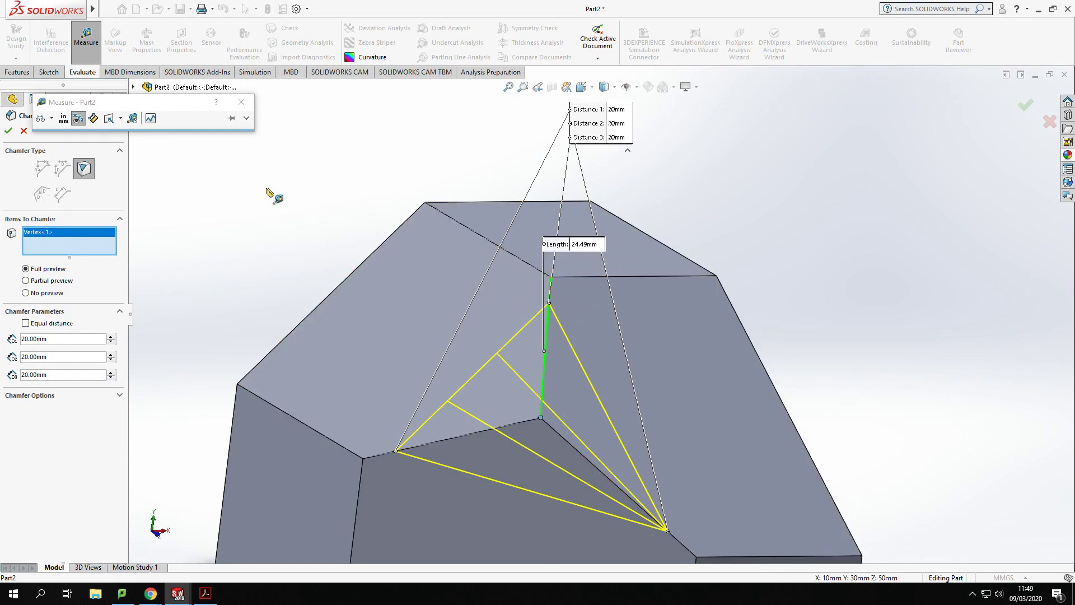
left_click(241, 102)
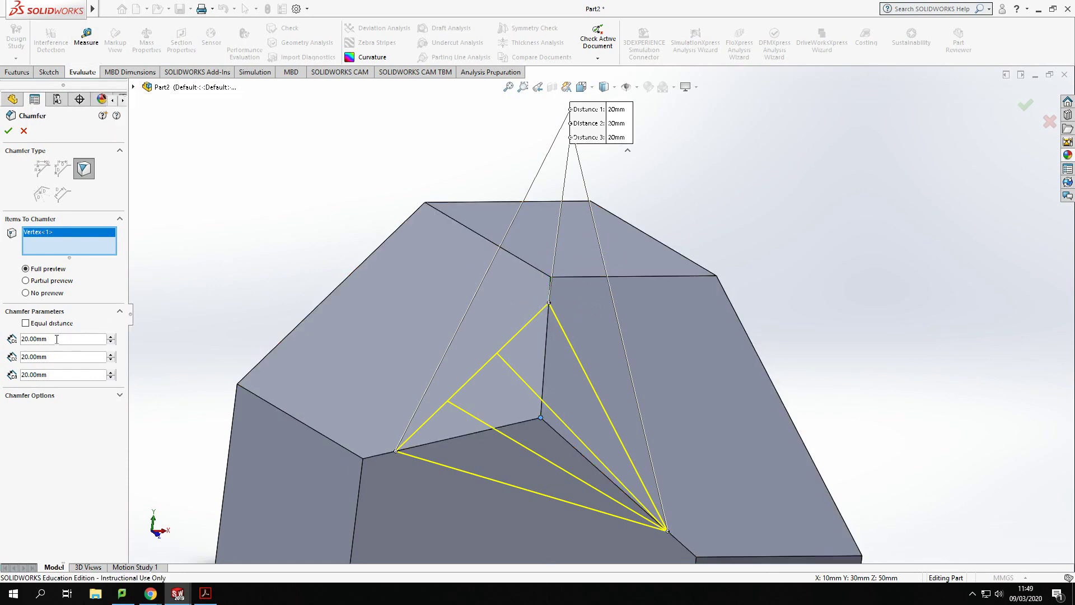
Change D1, D2 and D3 of the vertex chamfer to 24.49 mm and apply it.
left_click_drag(28, 338, 5, 342)
type("2")
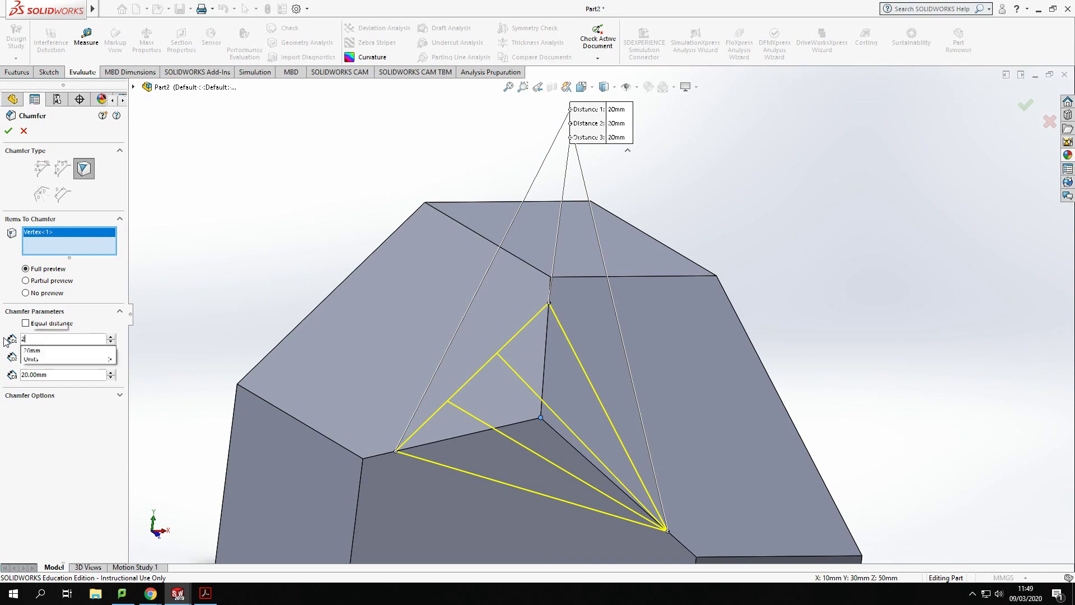
type("4.49")
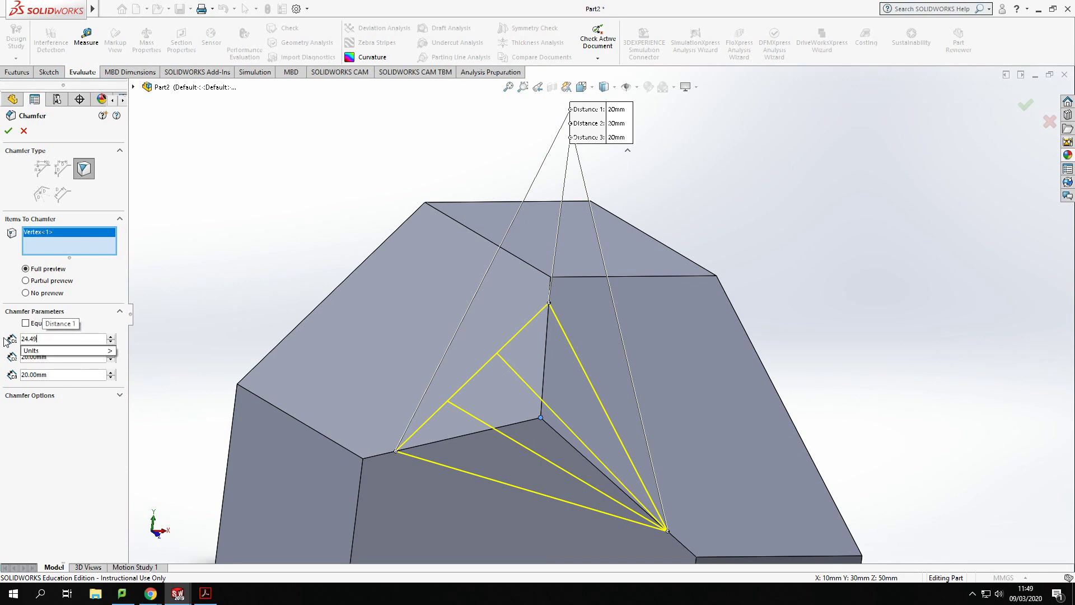
key("Tab")
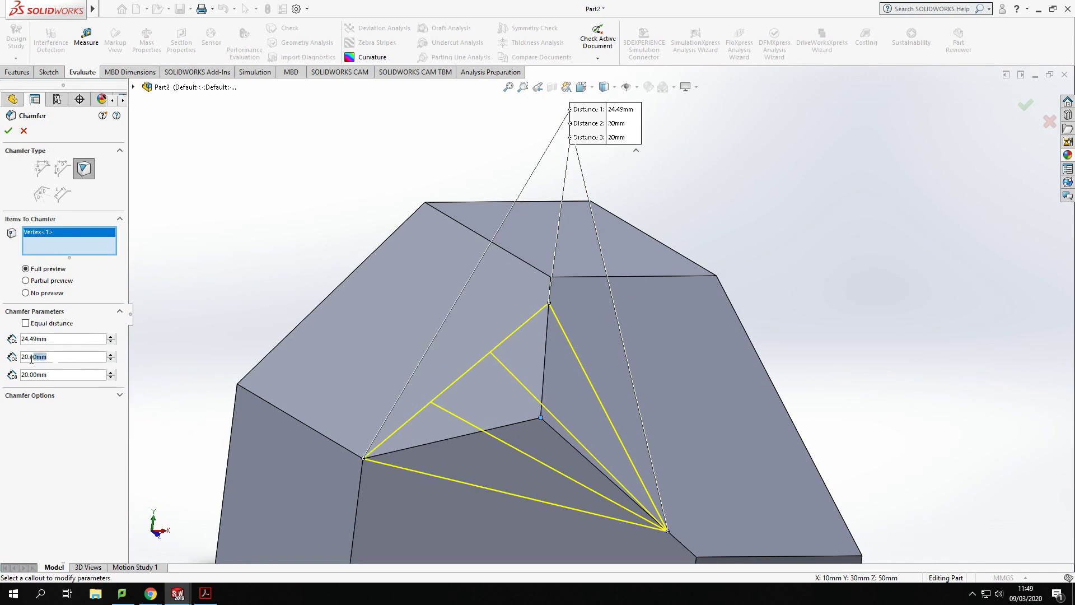
type("24")
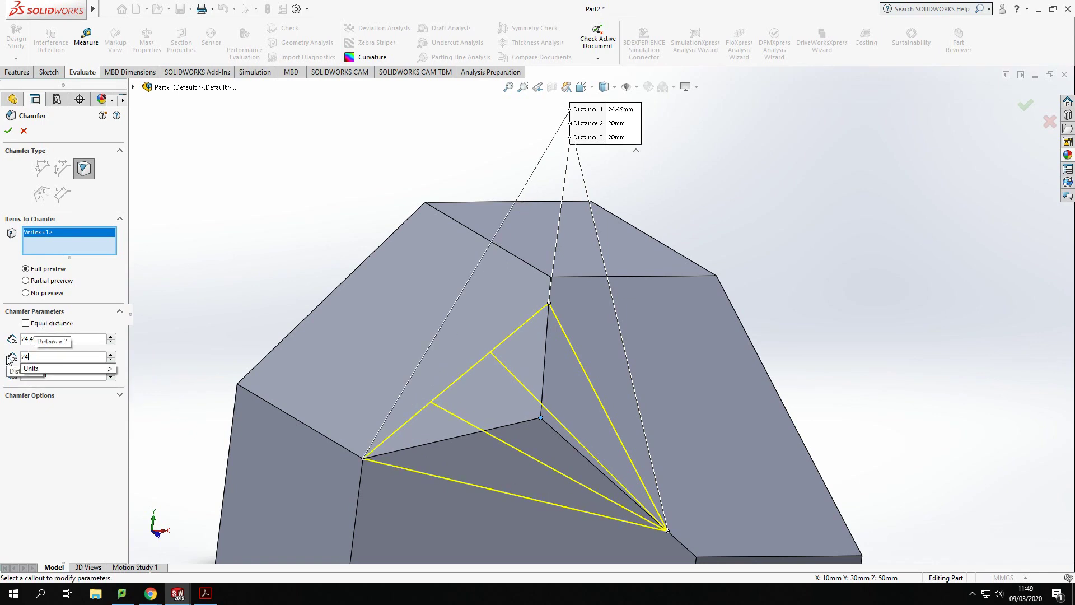
type(".49")
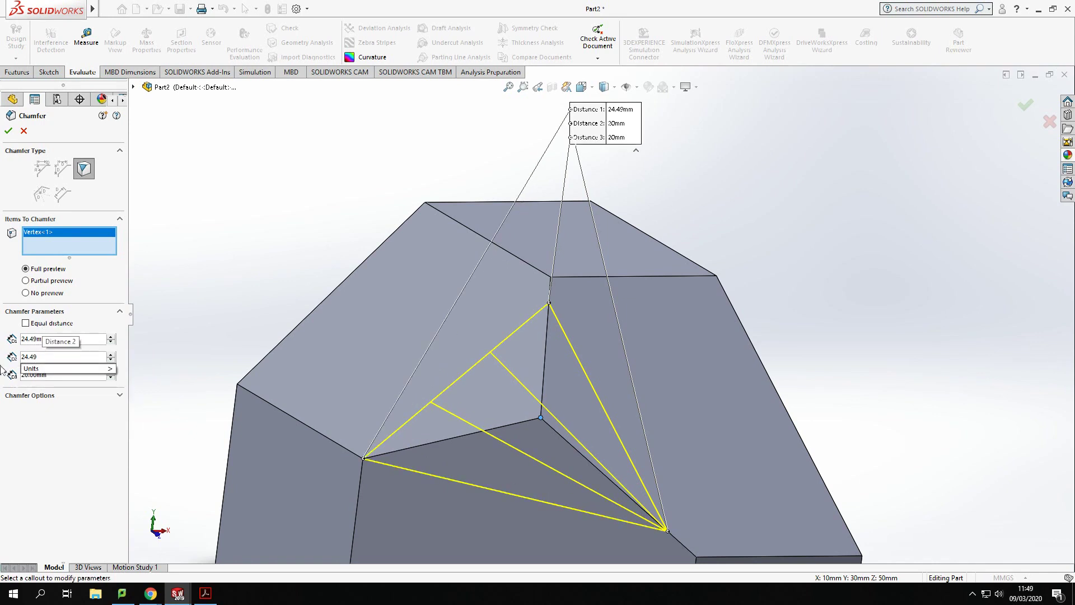
left_click(58, 375)
double_click(32, 376)
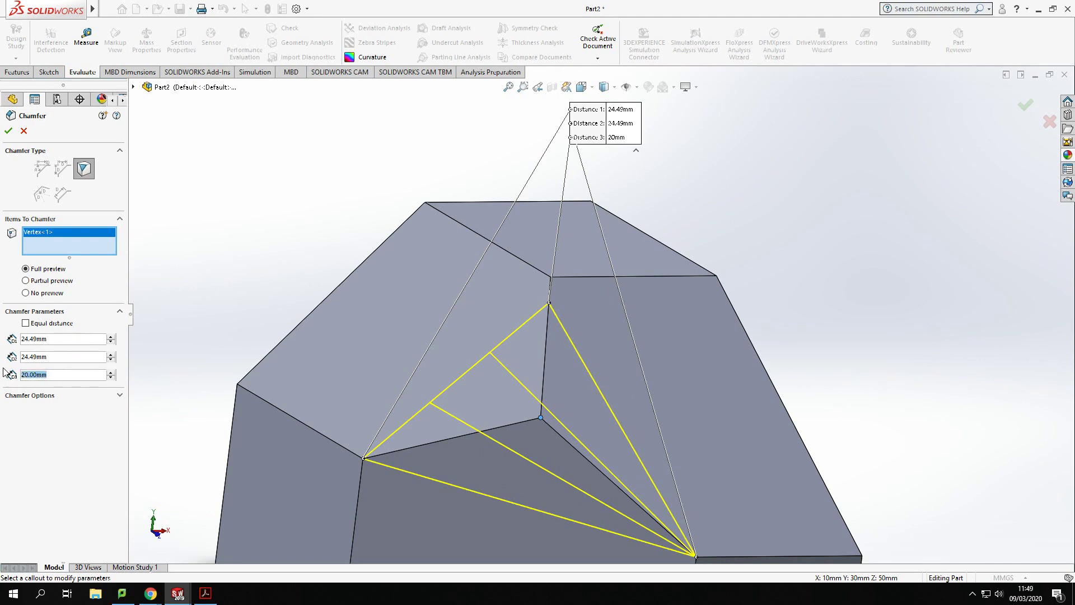
type("24.49")
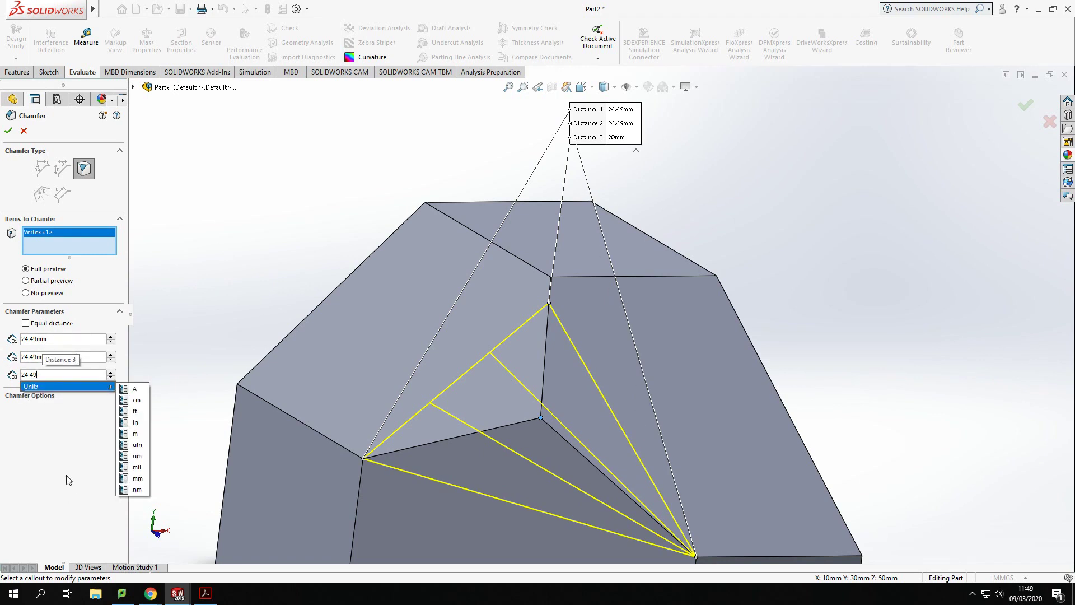
key("Return")
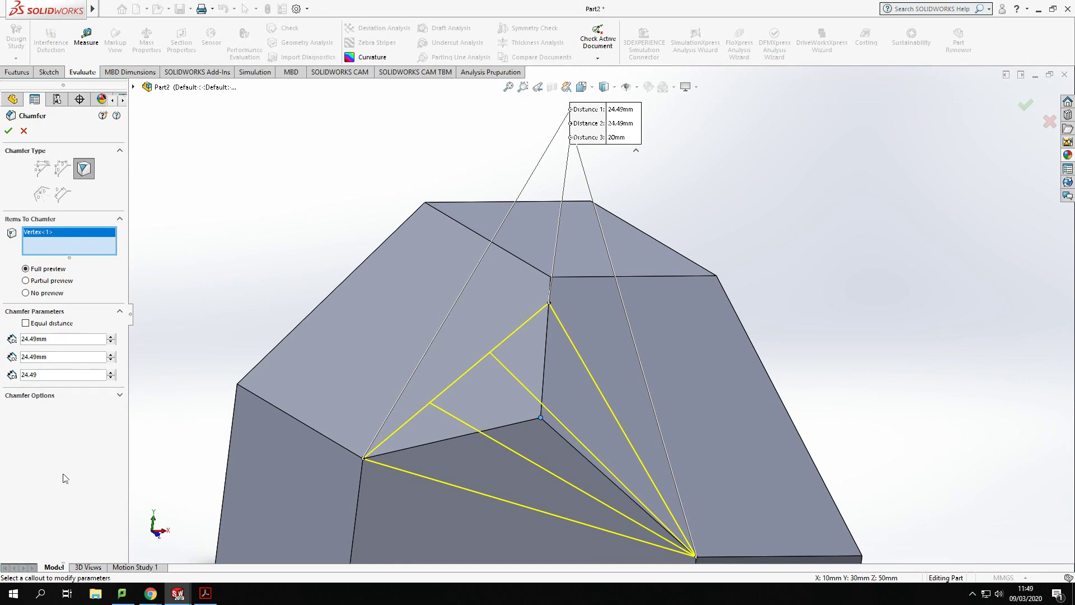
middle_click_drag(571, 280, 605, 395)
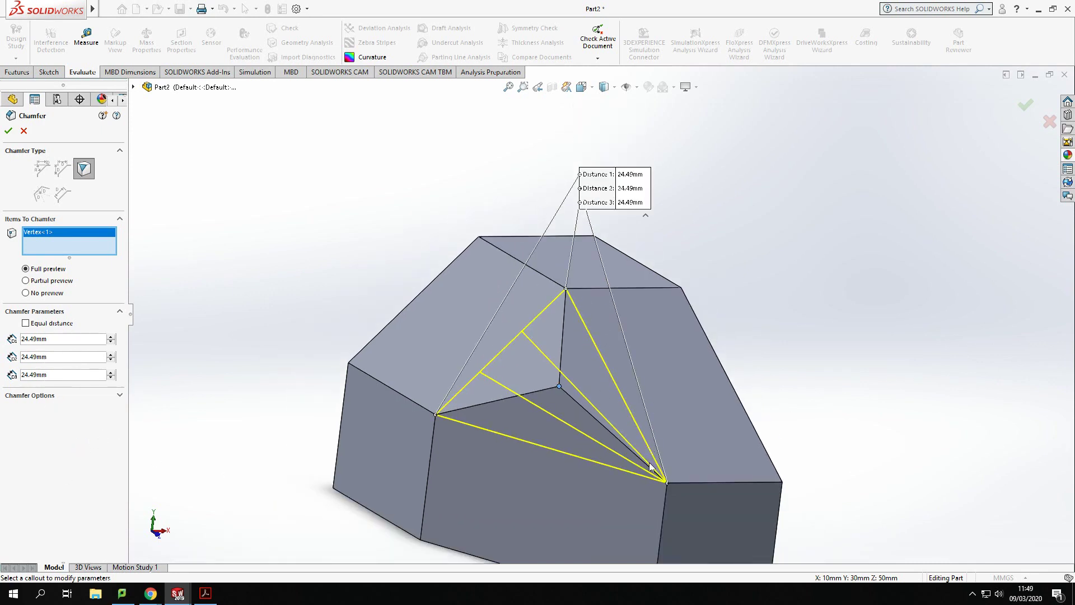
left_click(8, 131)
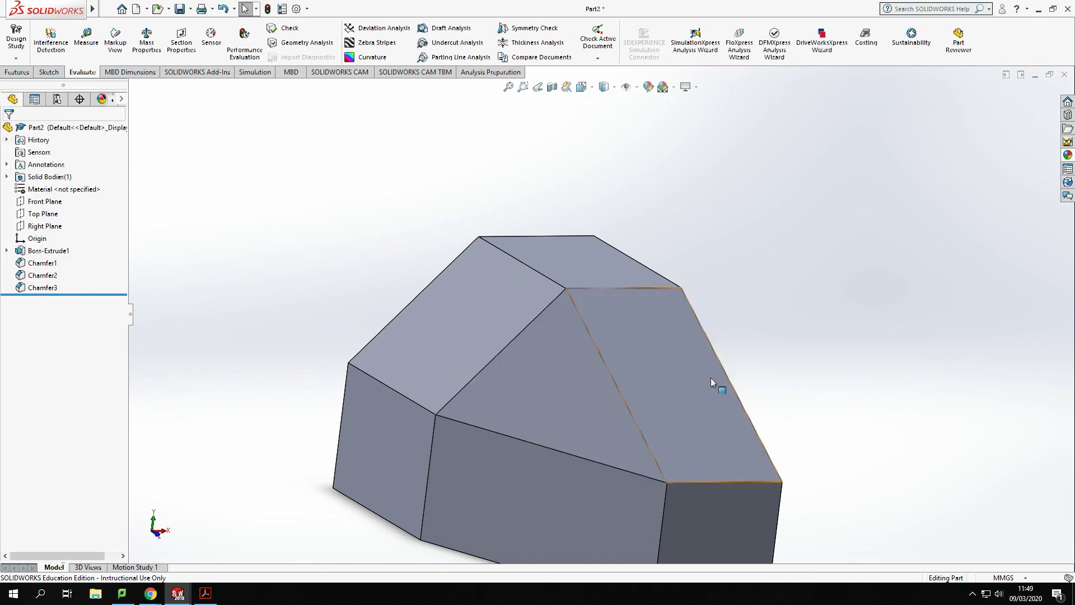
In isometric view, give the whole body an olive appearance (RGB 128, 128, 0).
scroll(886, 426, "up", 2)
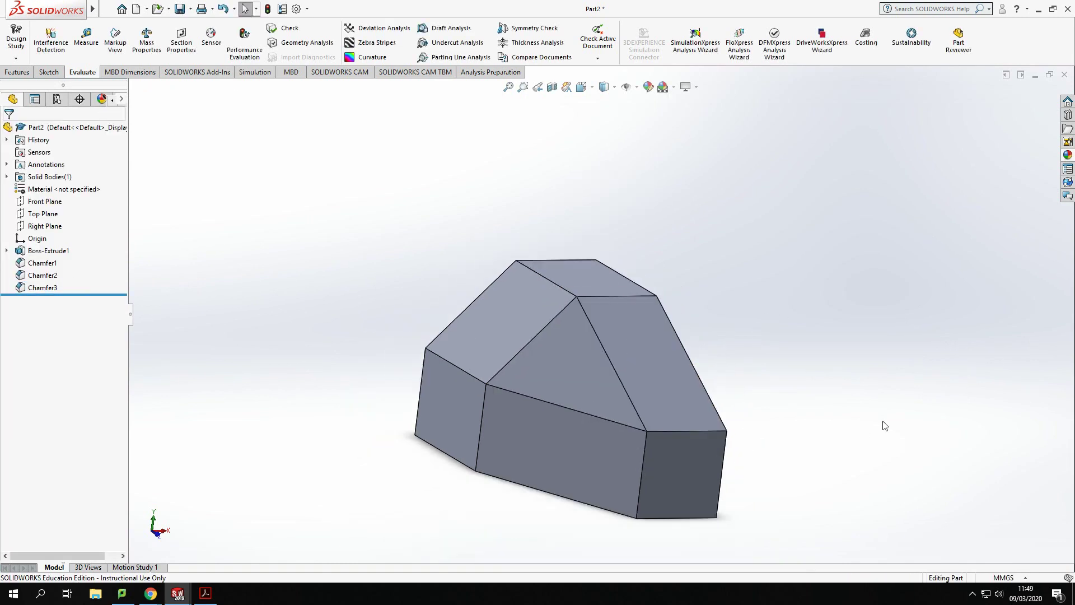
middle_click_drag(886, 426, 896, 445)
key("space")
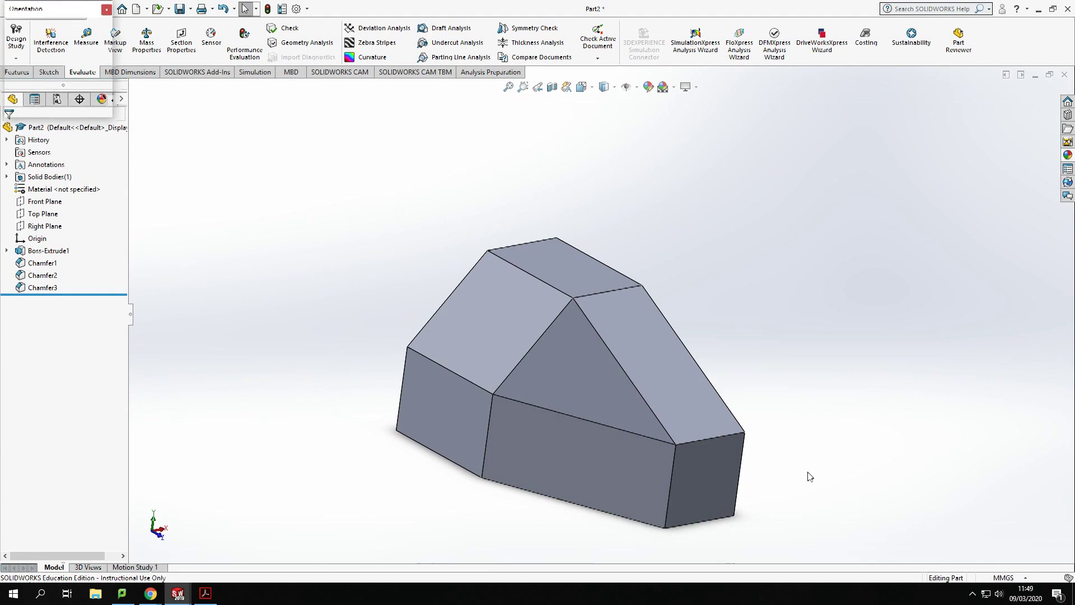
key("ctrl+7")
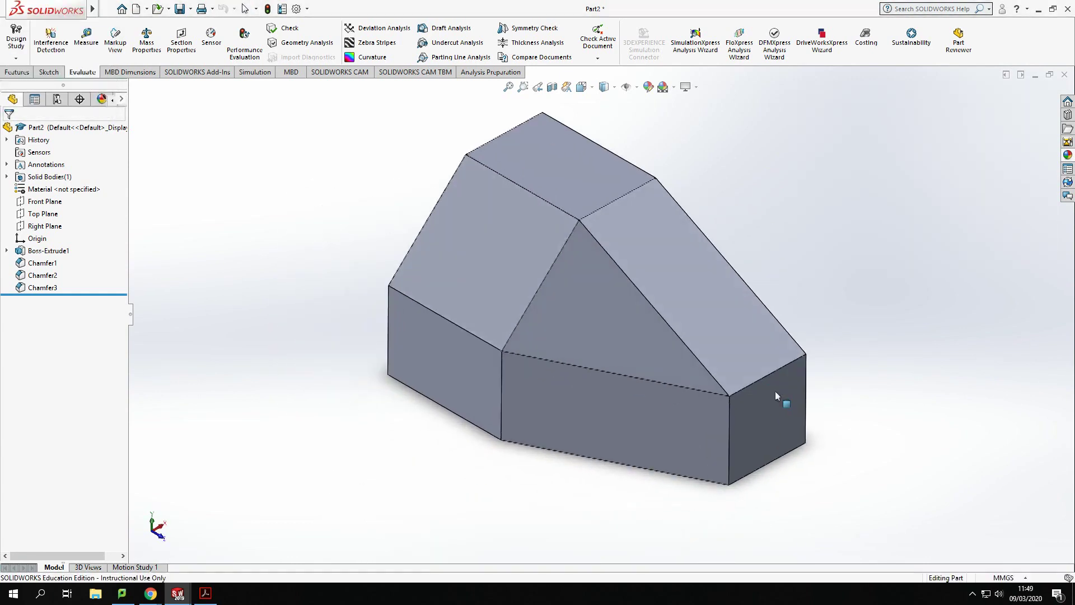
right_click(299, 303)
right_click(512, 290)
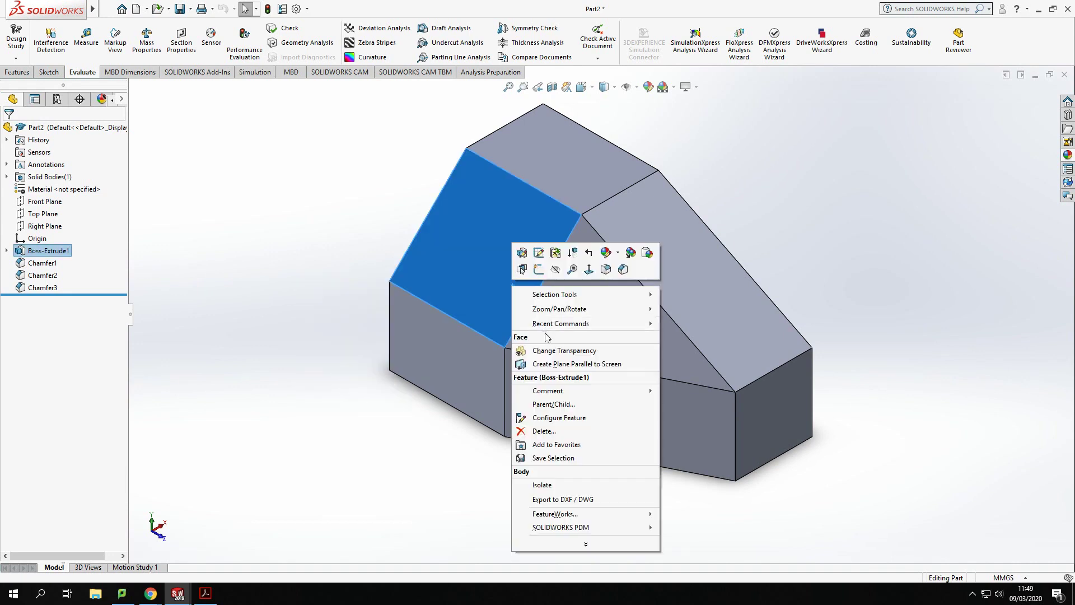
left_click(606, 254)
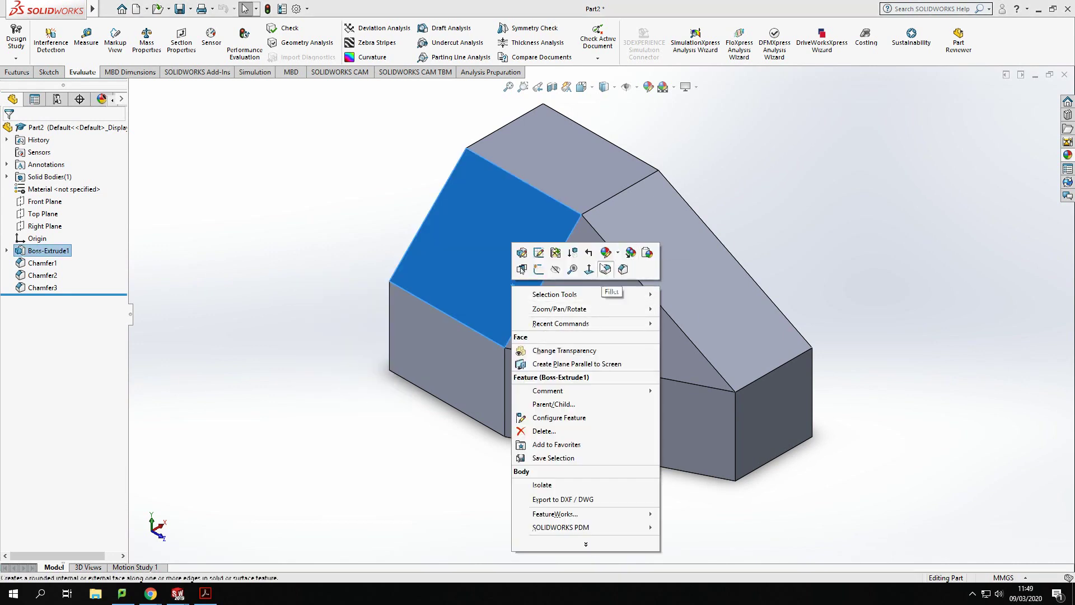
left_click(653, 303)
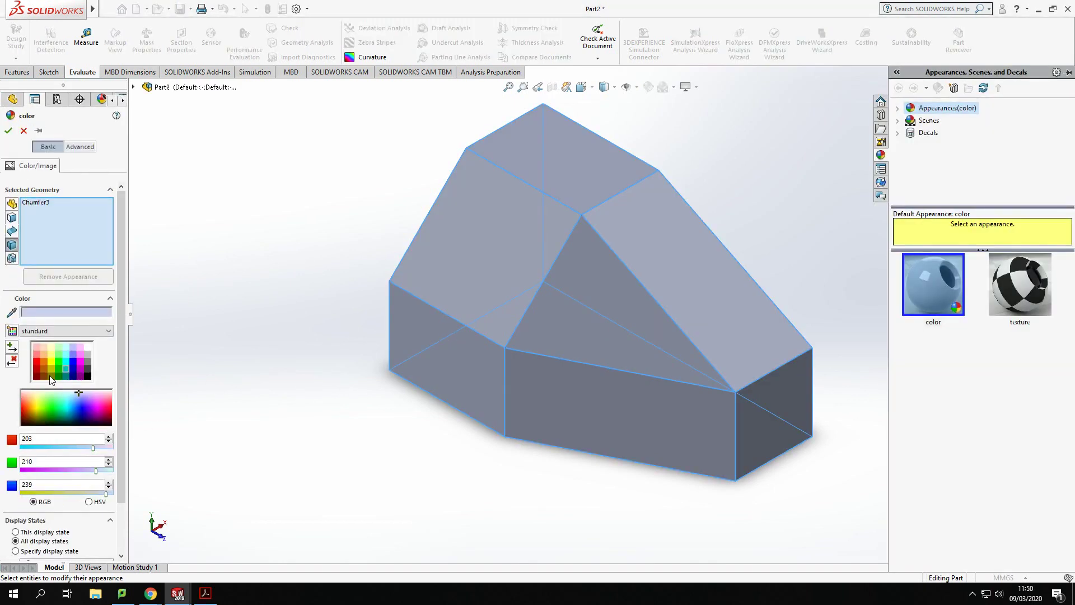
left_click(51, 375)
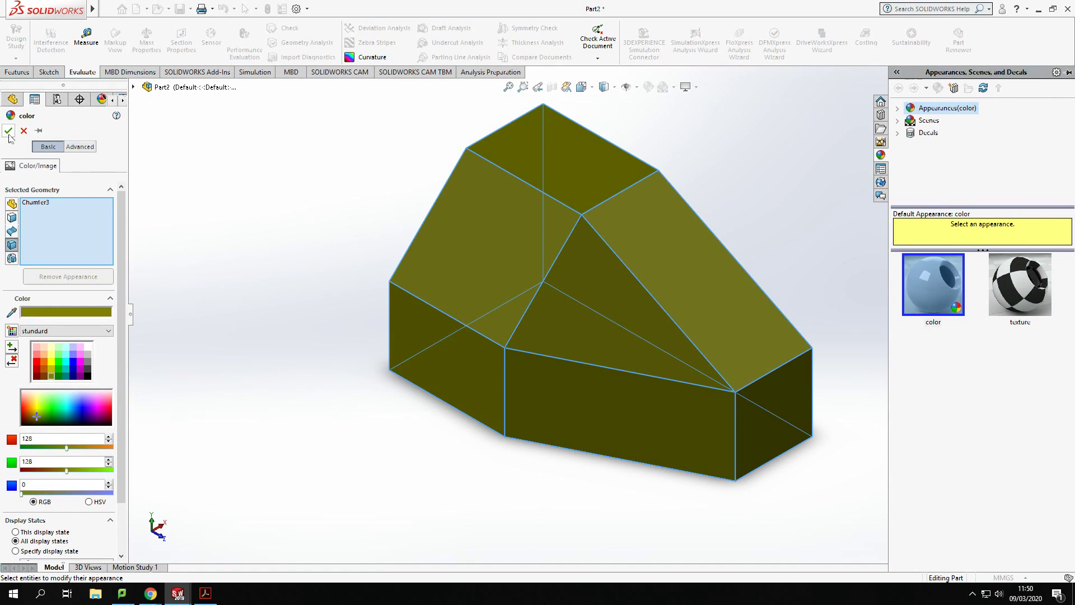
left_click(8, 131)
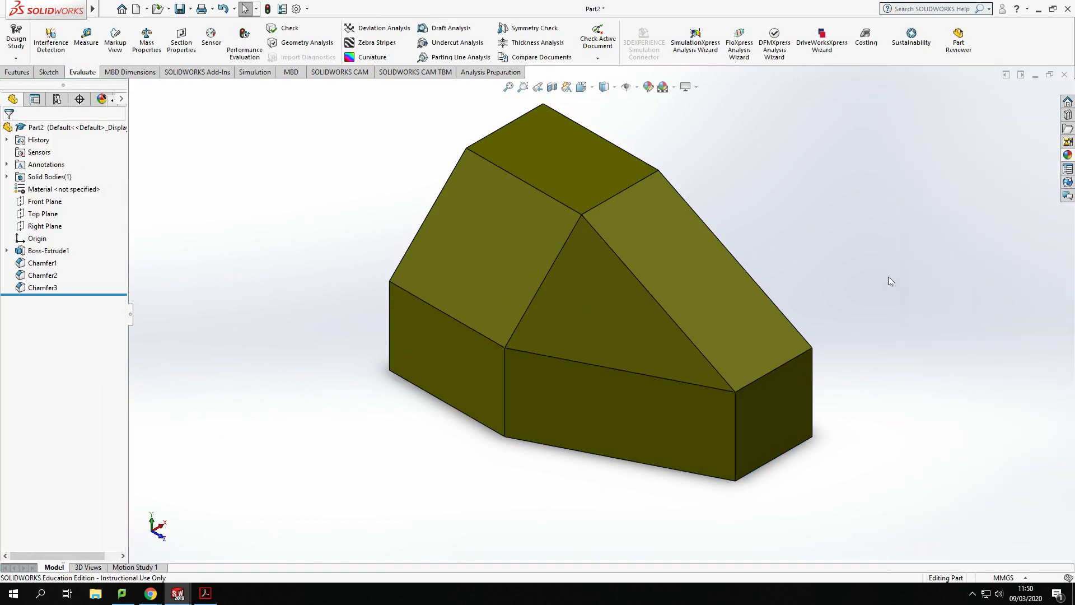